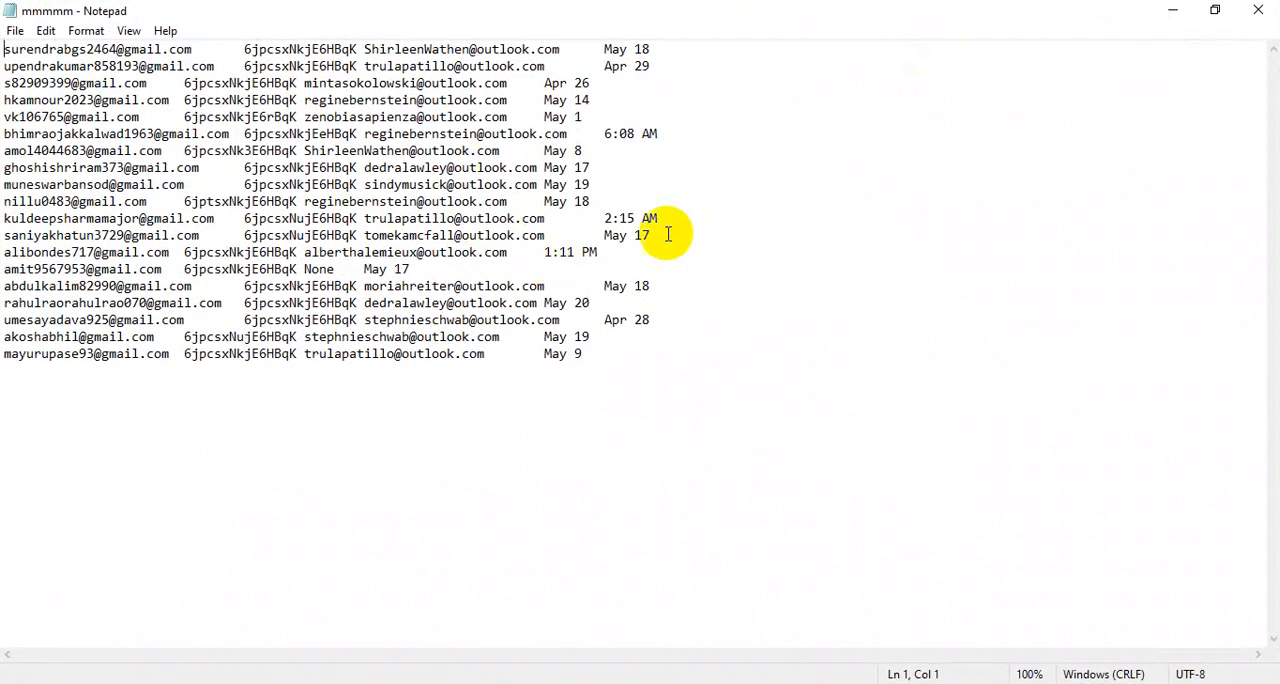
Step: Close the mmmmm text file and switch to the 10-22 all workbook in Excel
click(1258, 10)
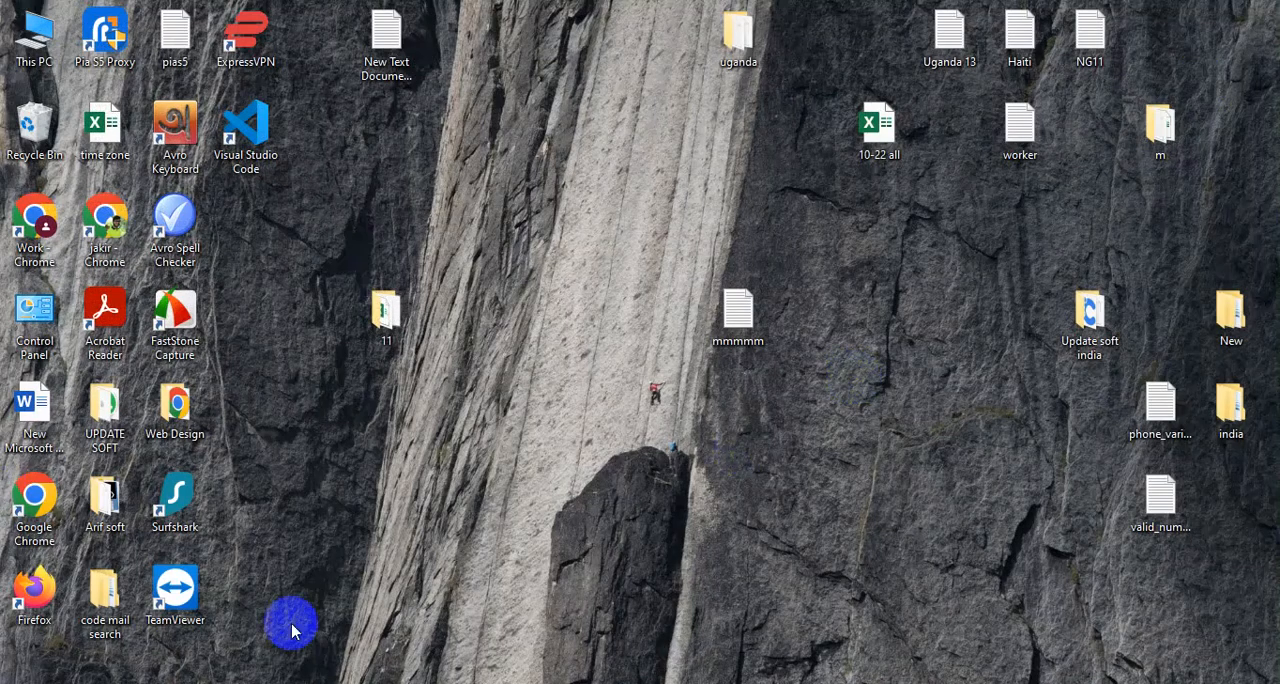
click(392, 683)
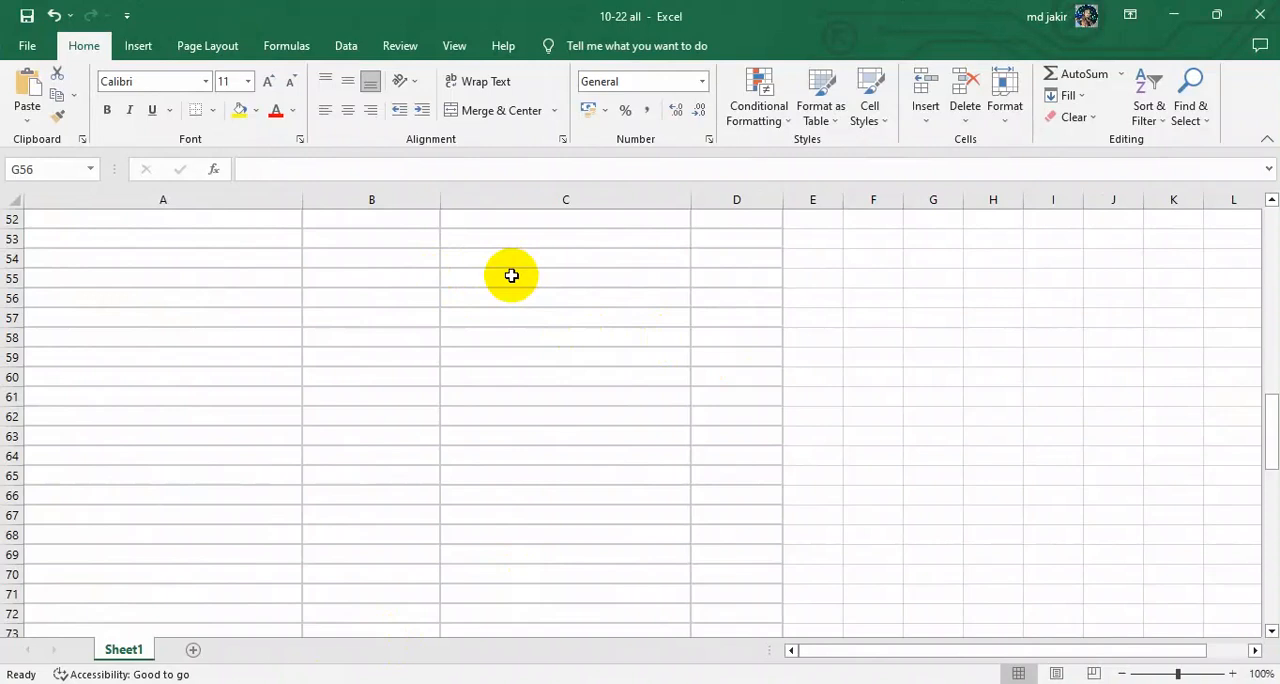
Step: Clear all existing data from Sheet1 and select cell A1
scroll(511, 275, up, 17)
click(243, 274)
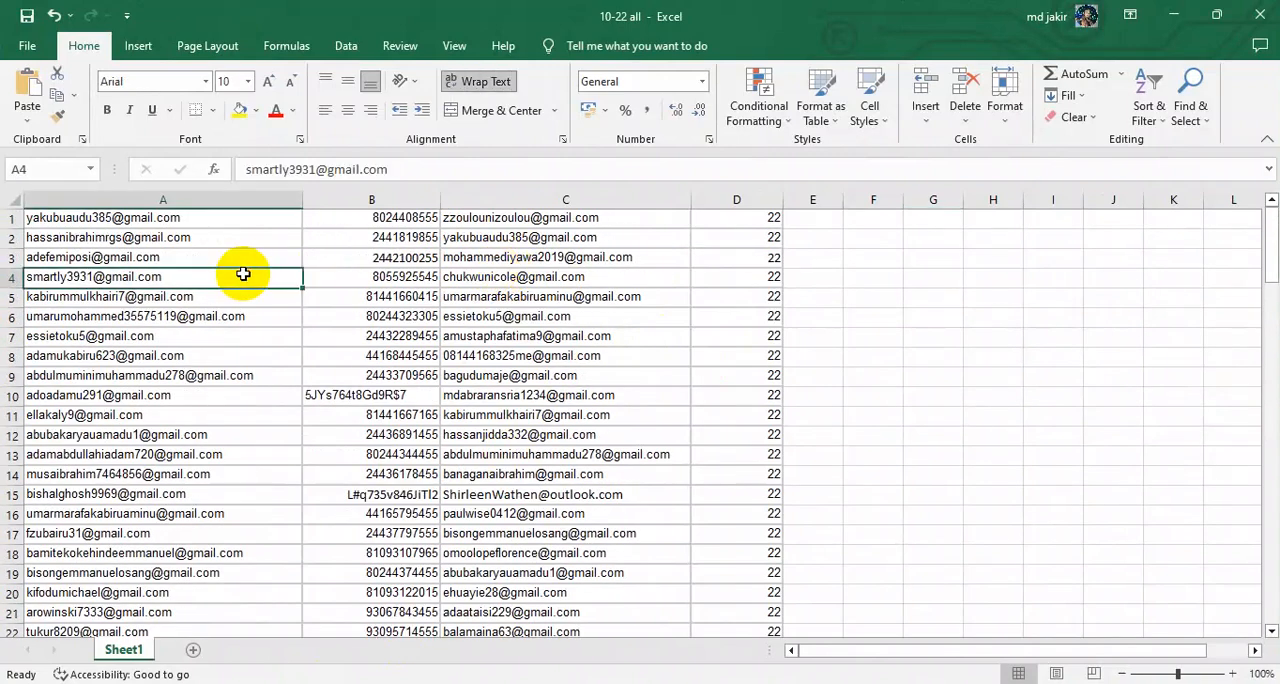
key(ctrl+a)
key(Delete)
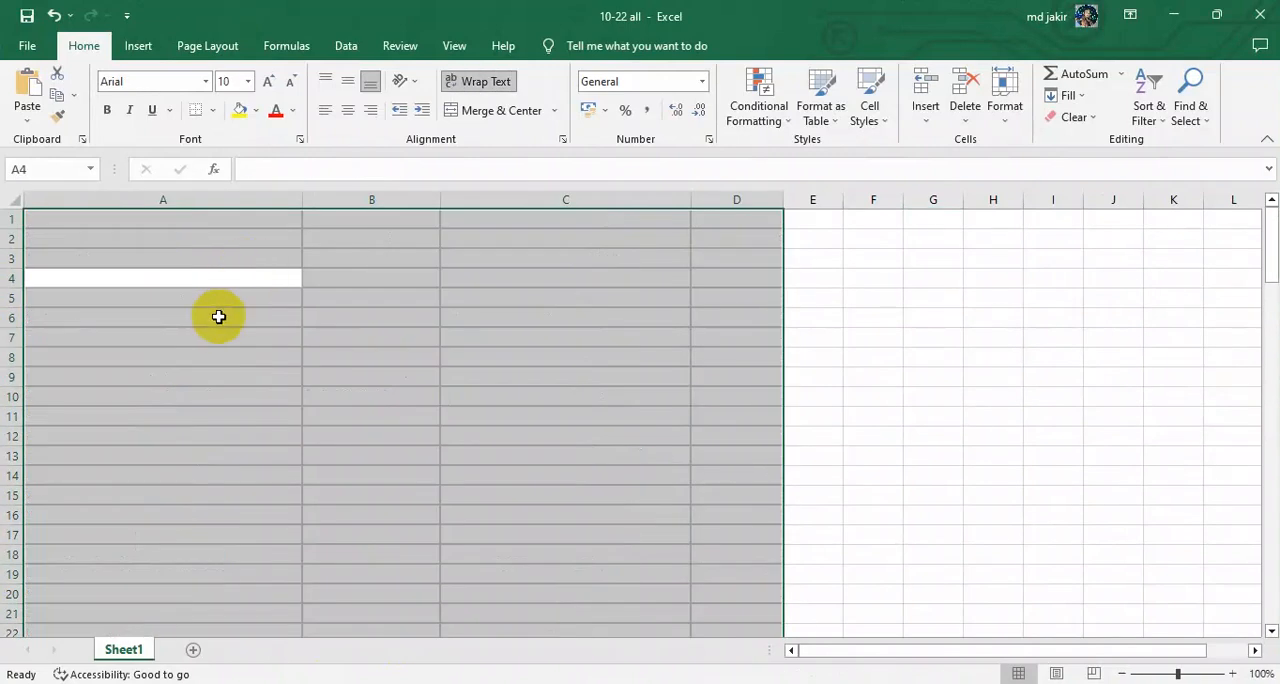
click(443, 285)
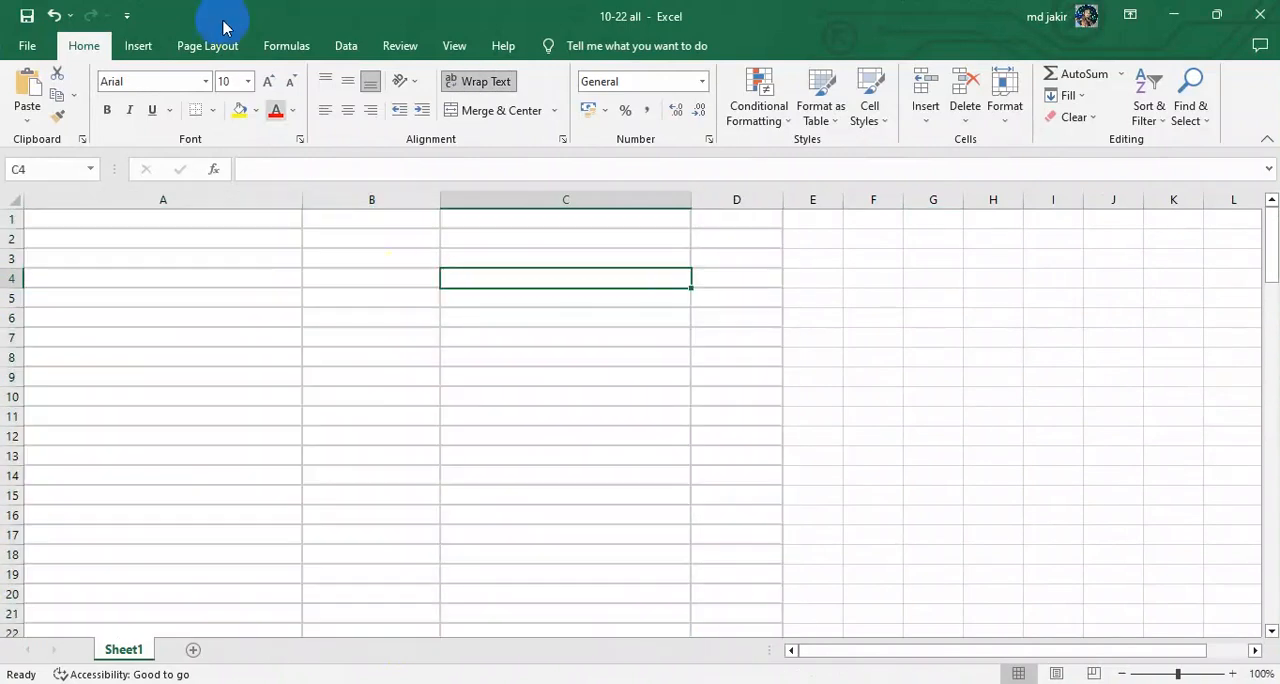
click(258, 222)
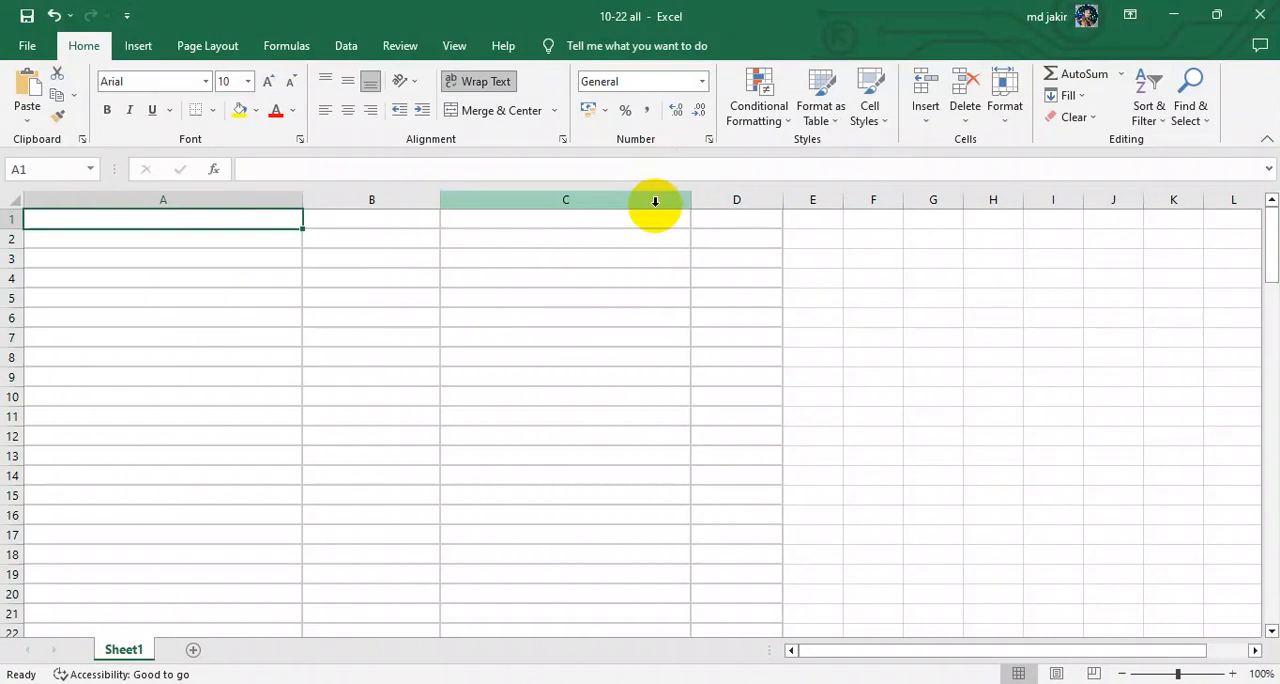
click(1171, 16)
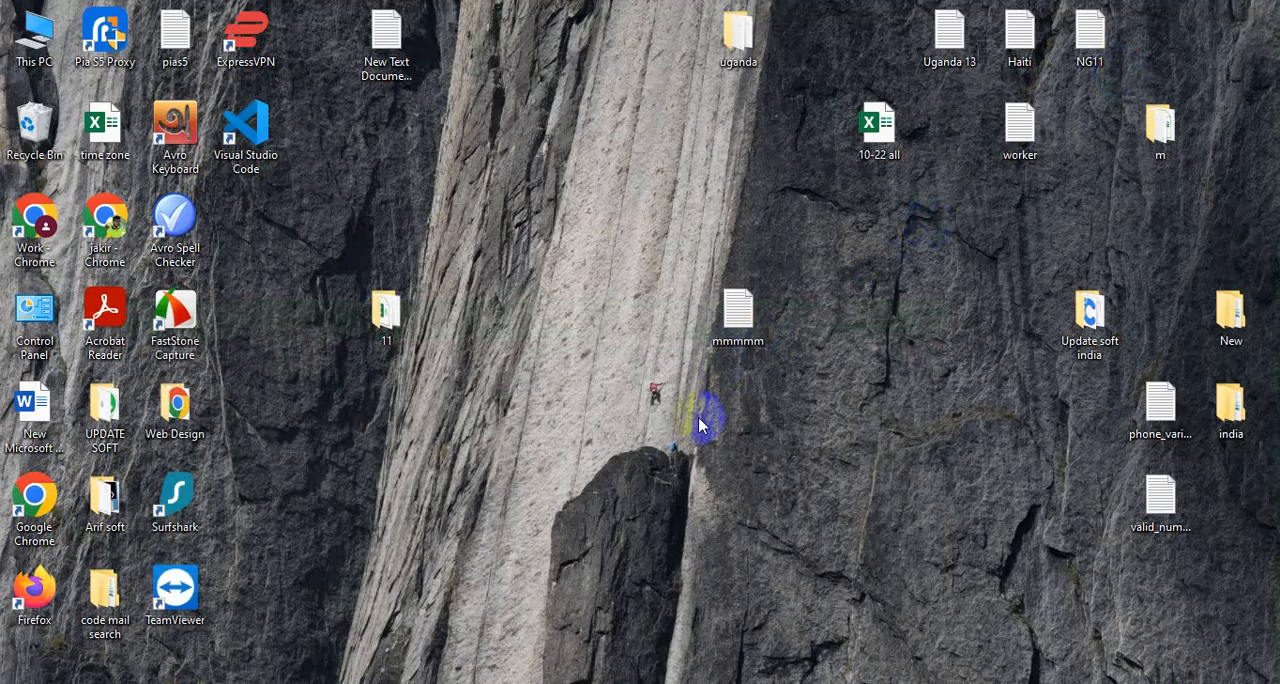
mouse_move(738, 312)
mouse_down()
mouse_move(763, 370)
mouse_move(714, 348)
mouse_move(755, 322)
mouse_move(669, 300)
mouse_move(740, 297)
mouse_up()
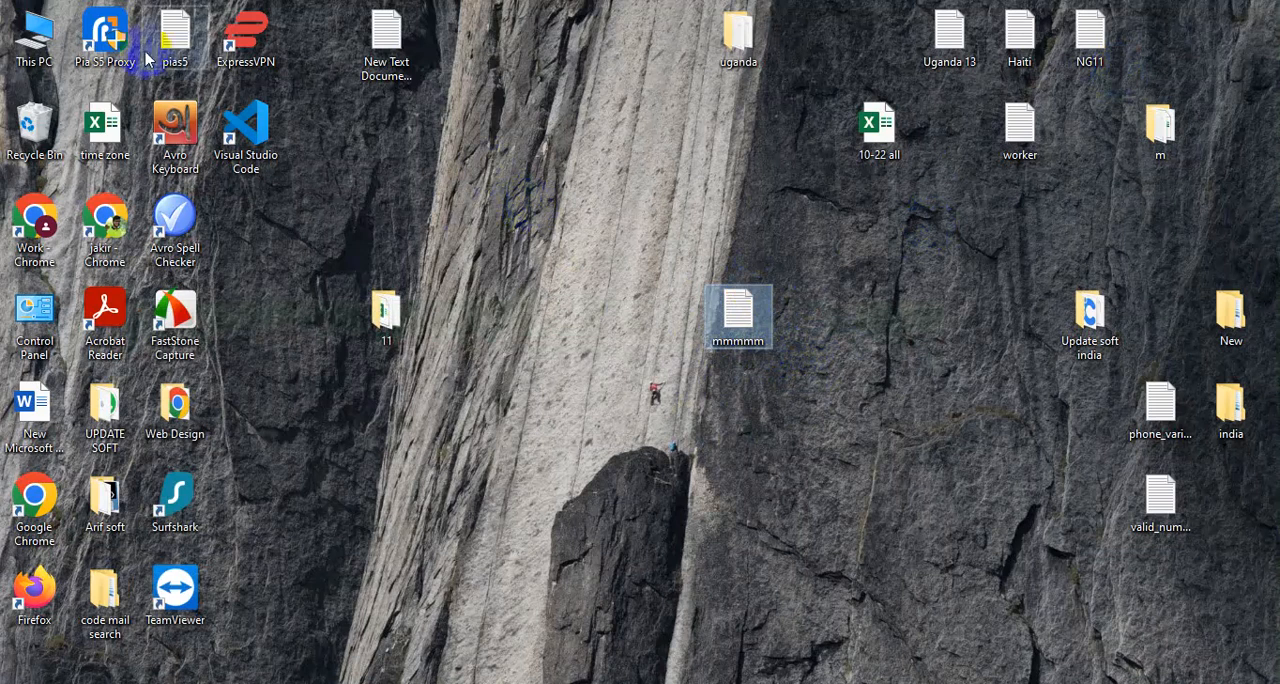
double_click(34, 35)
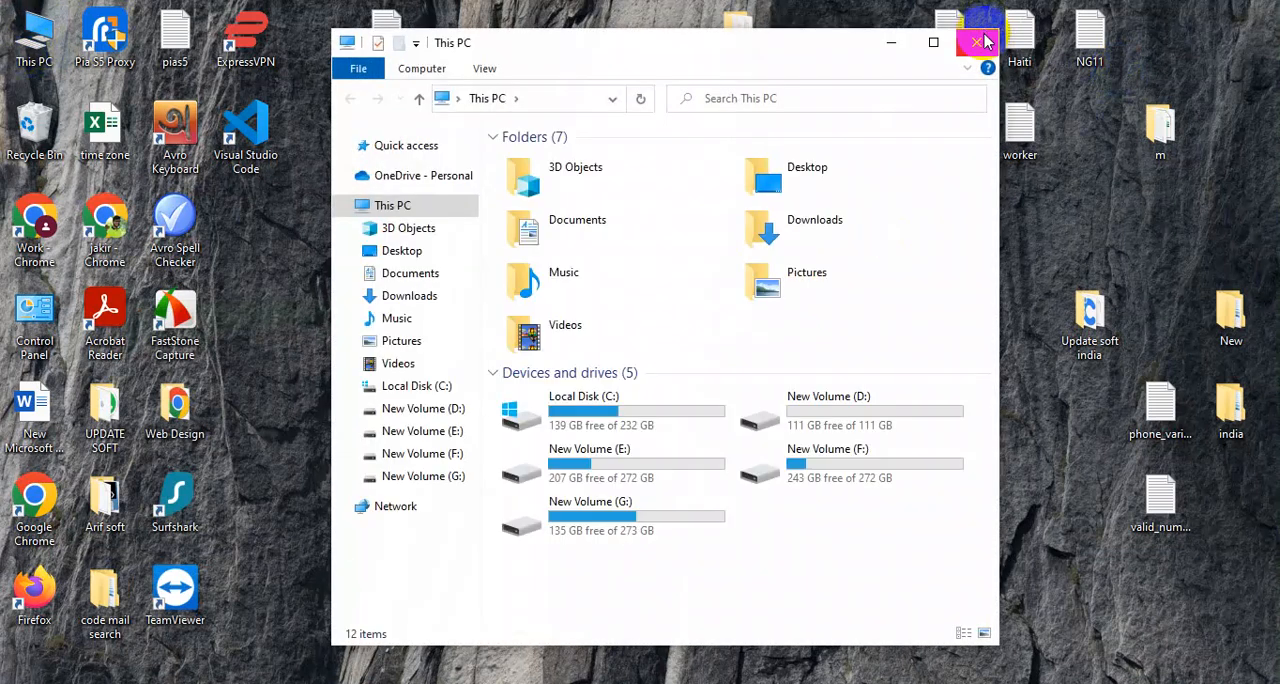
click(974, 40)
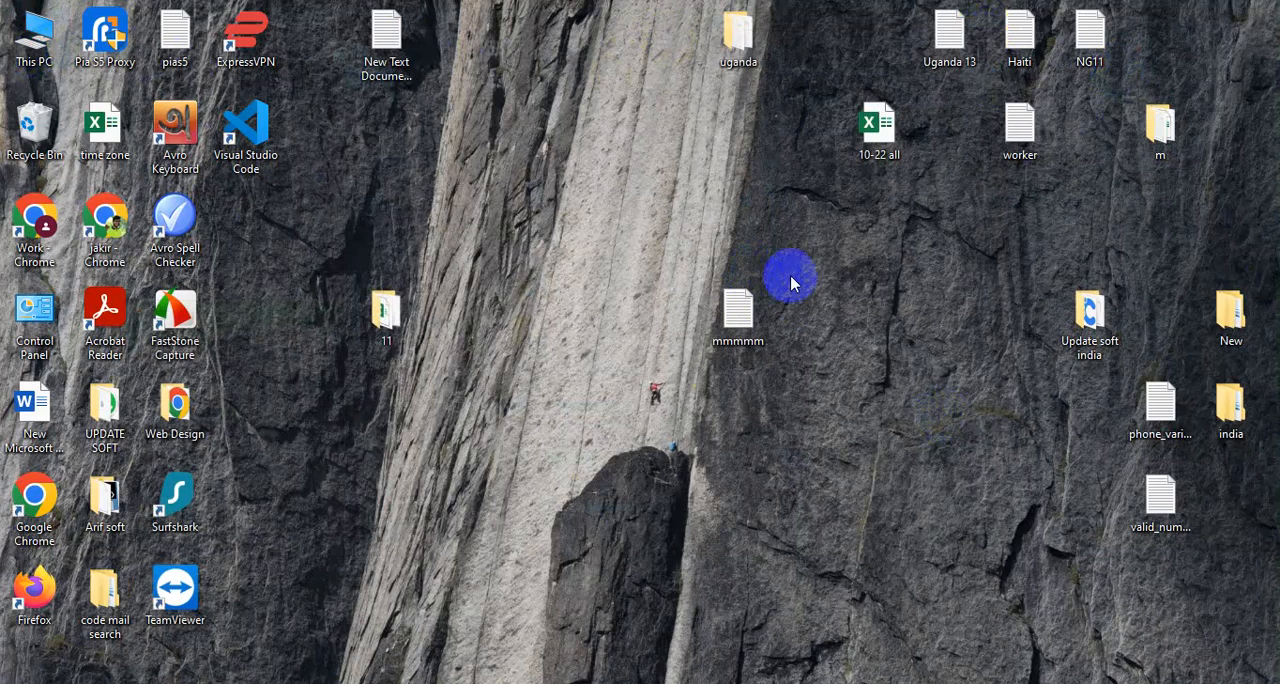
click(875, 140)
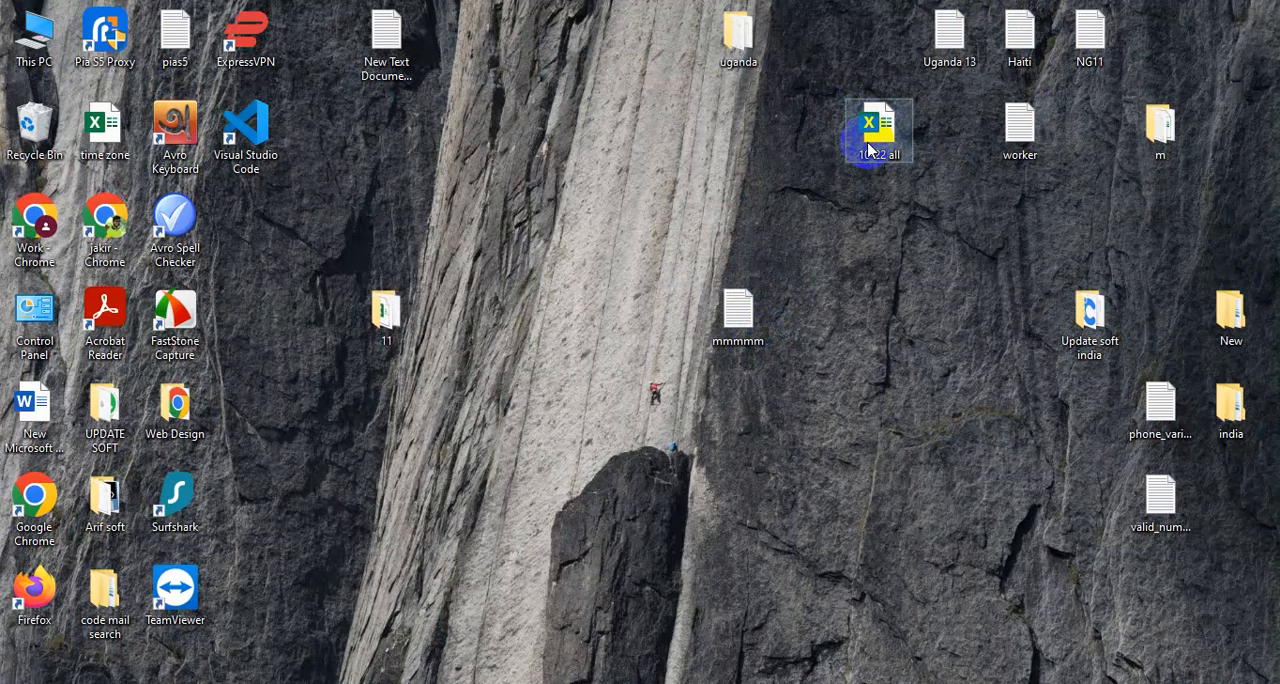
right_click(551, 127)
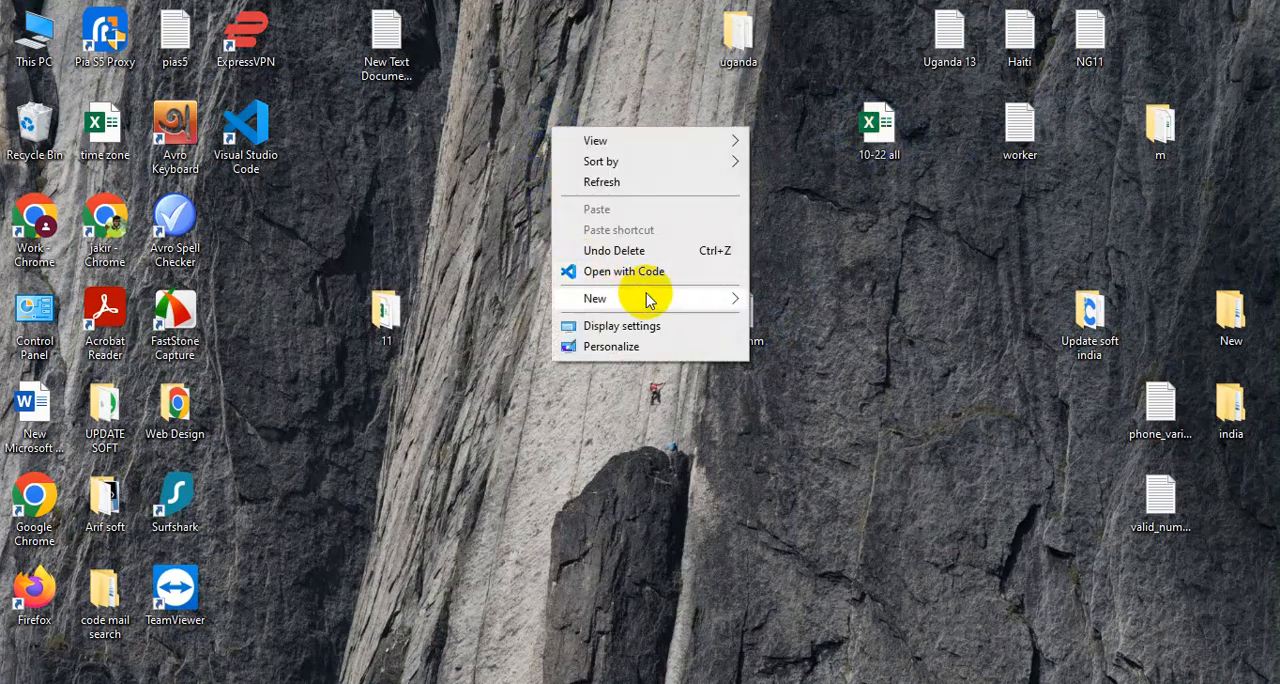
mouse_move(648, 300)
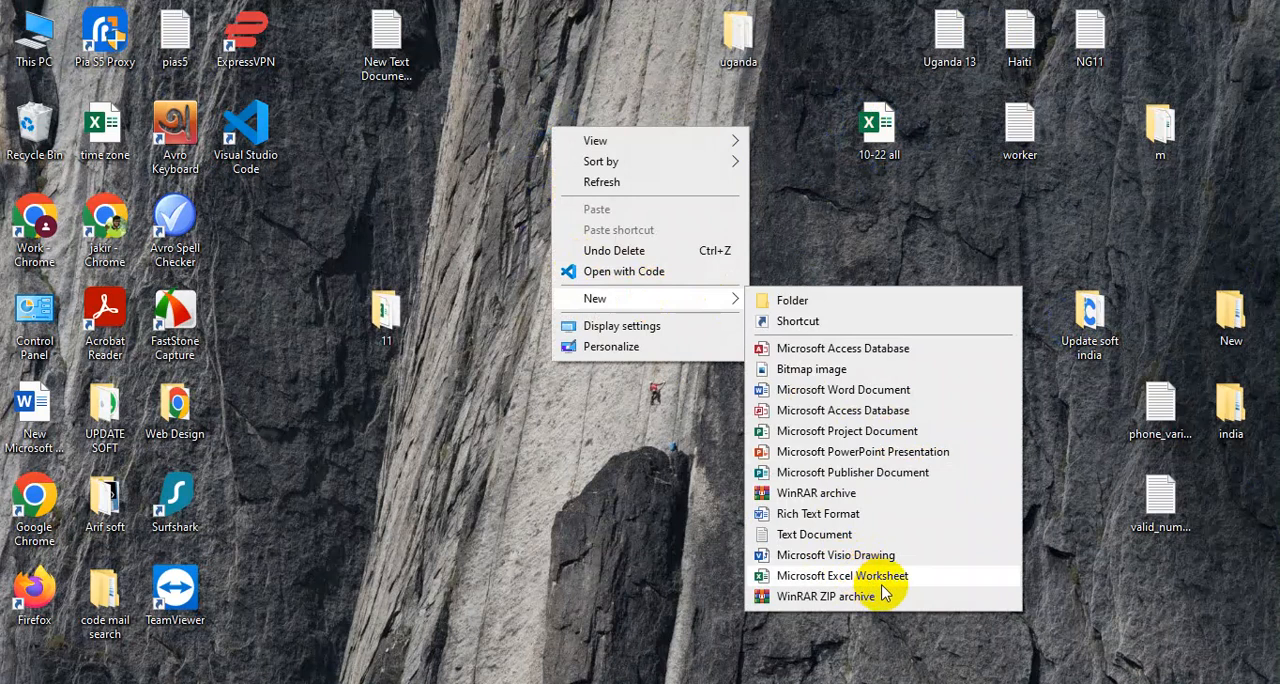
click(714, 557)
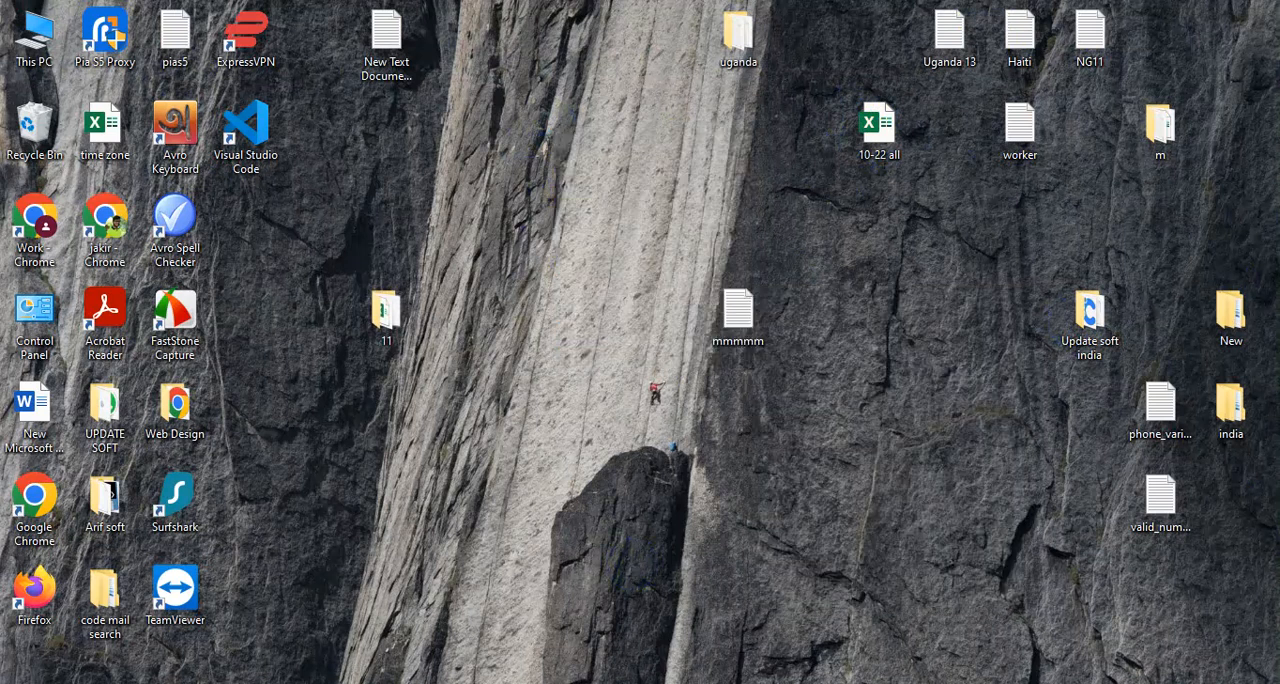
key(alt+Tab)
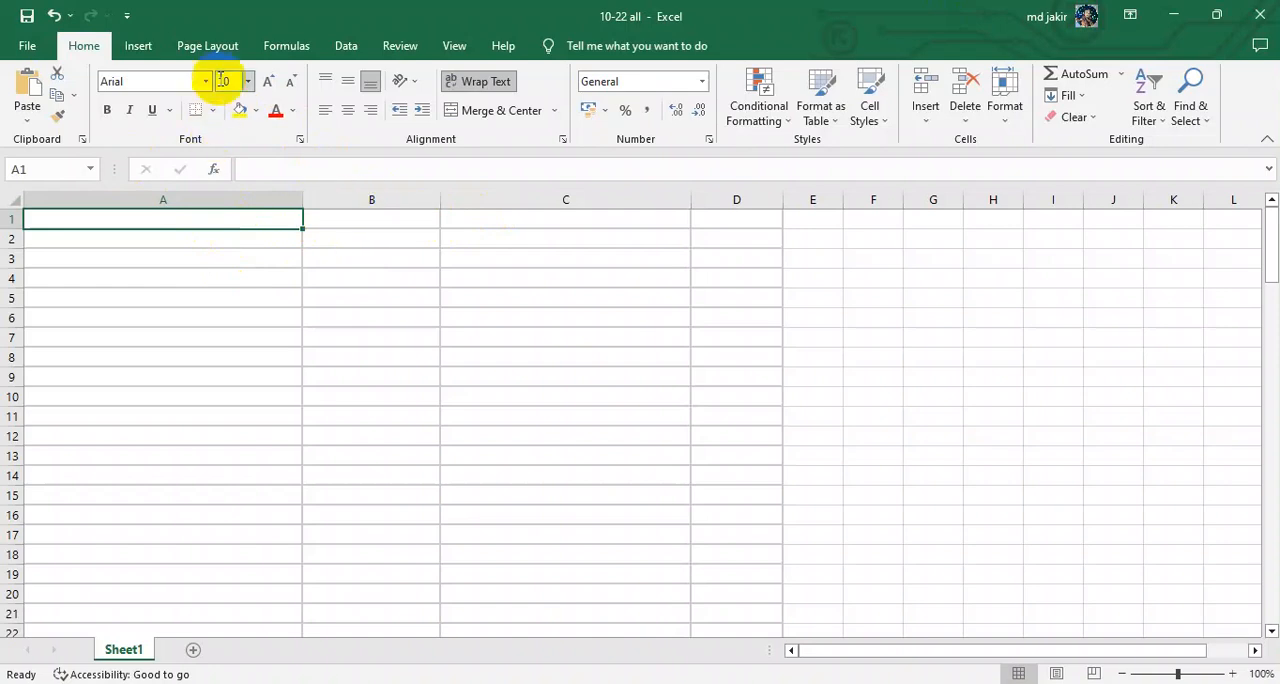
Step: Start a new query that gets its data from a text file
click(80, 52)
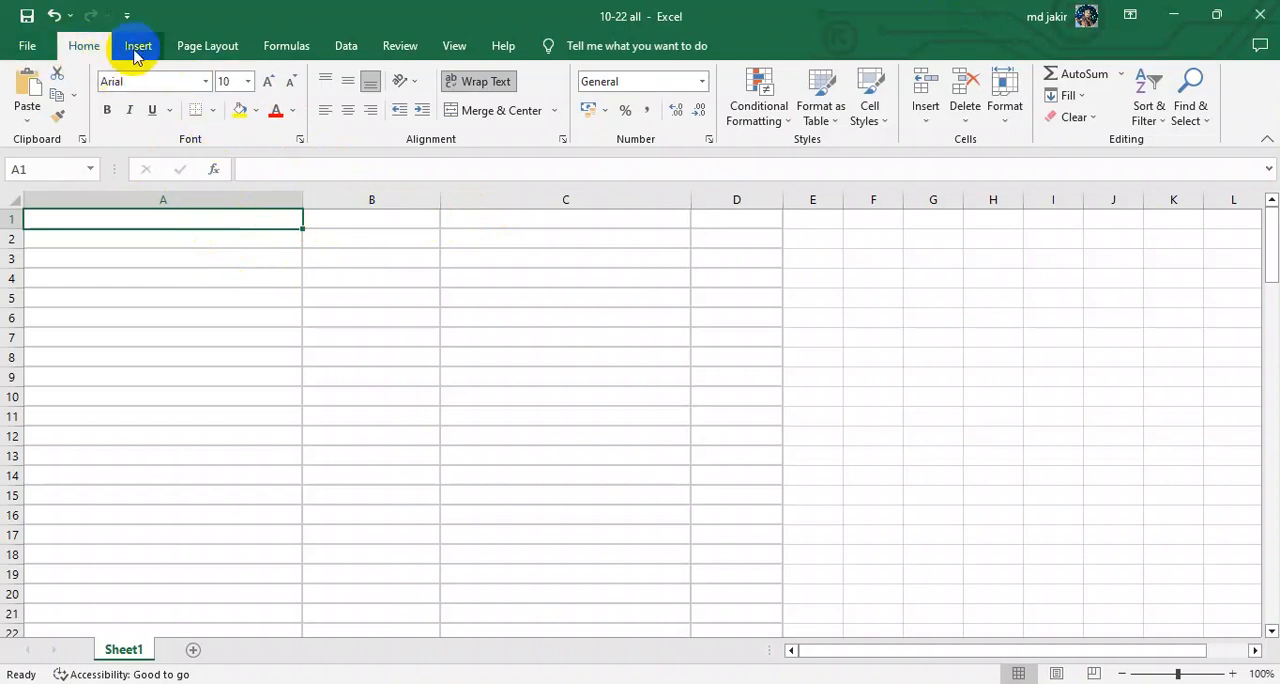
click(343, 52)
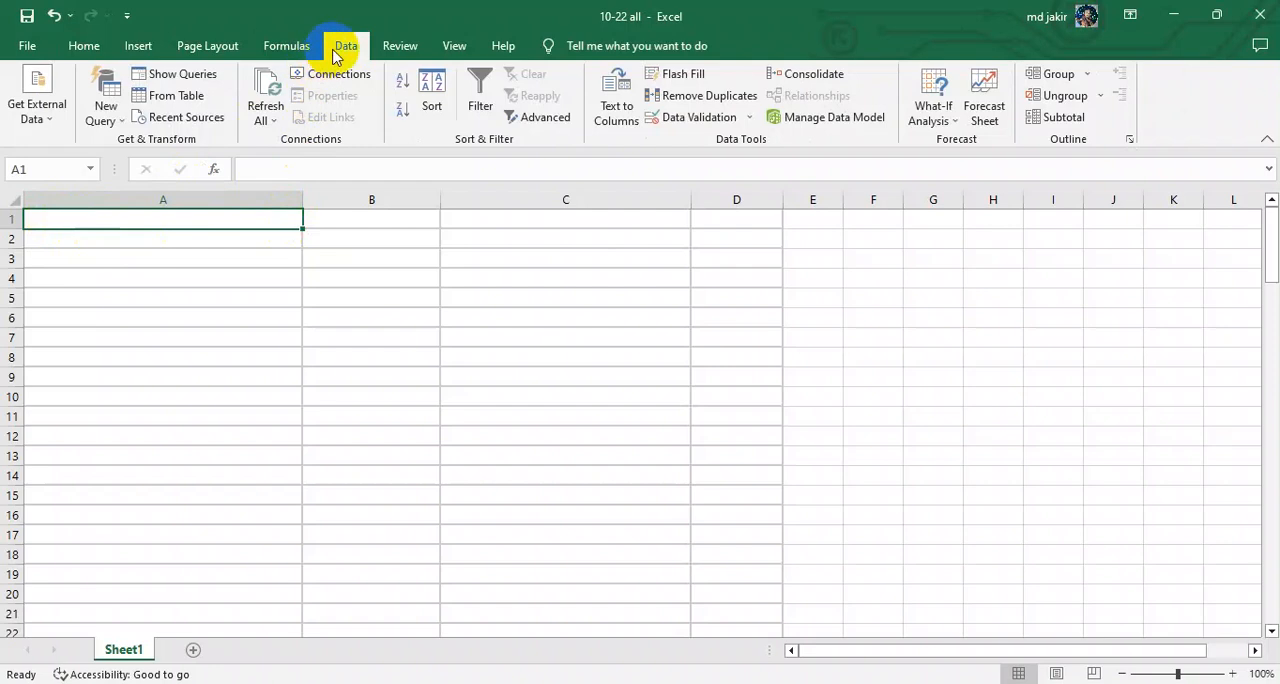
click(114, 122)
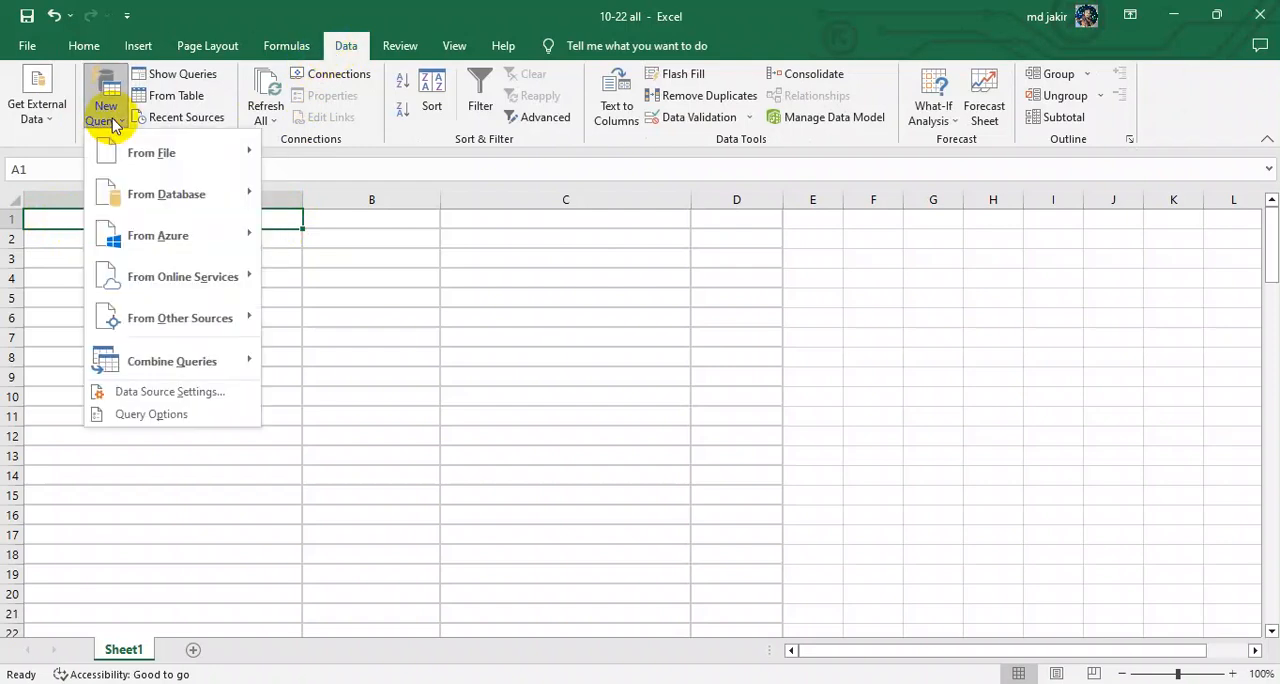
mouse_move(148, 165)
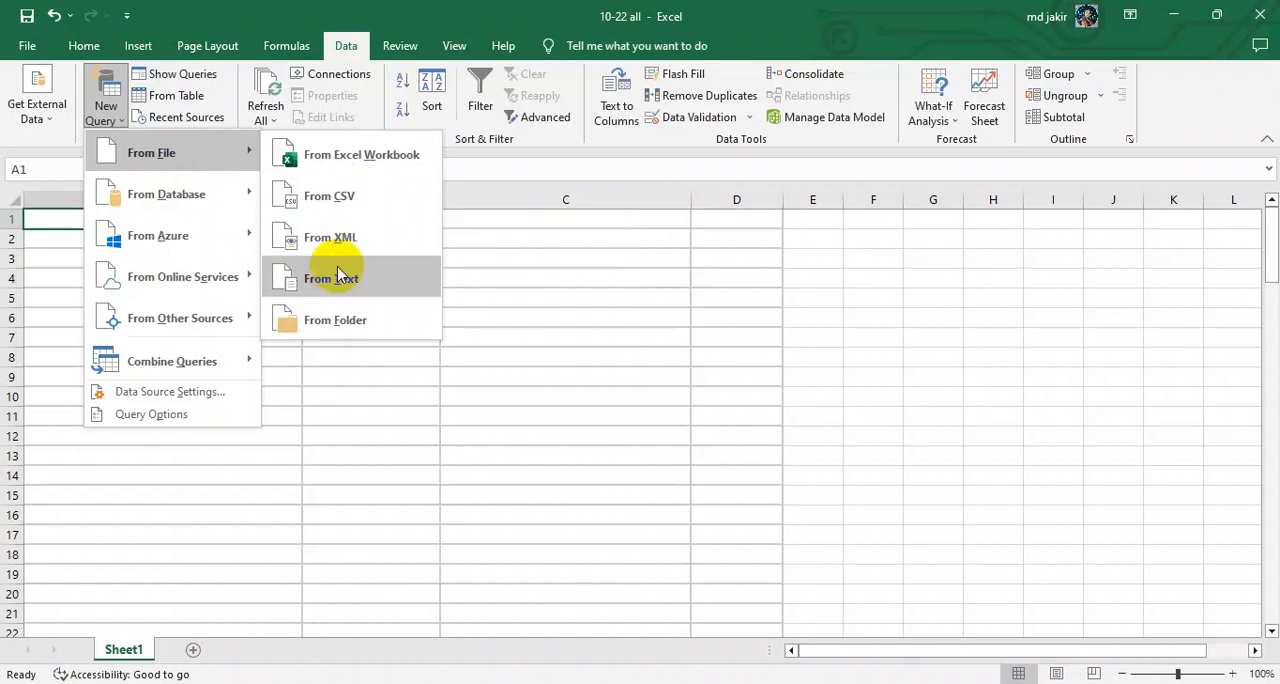
click(383, 290)
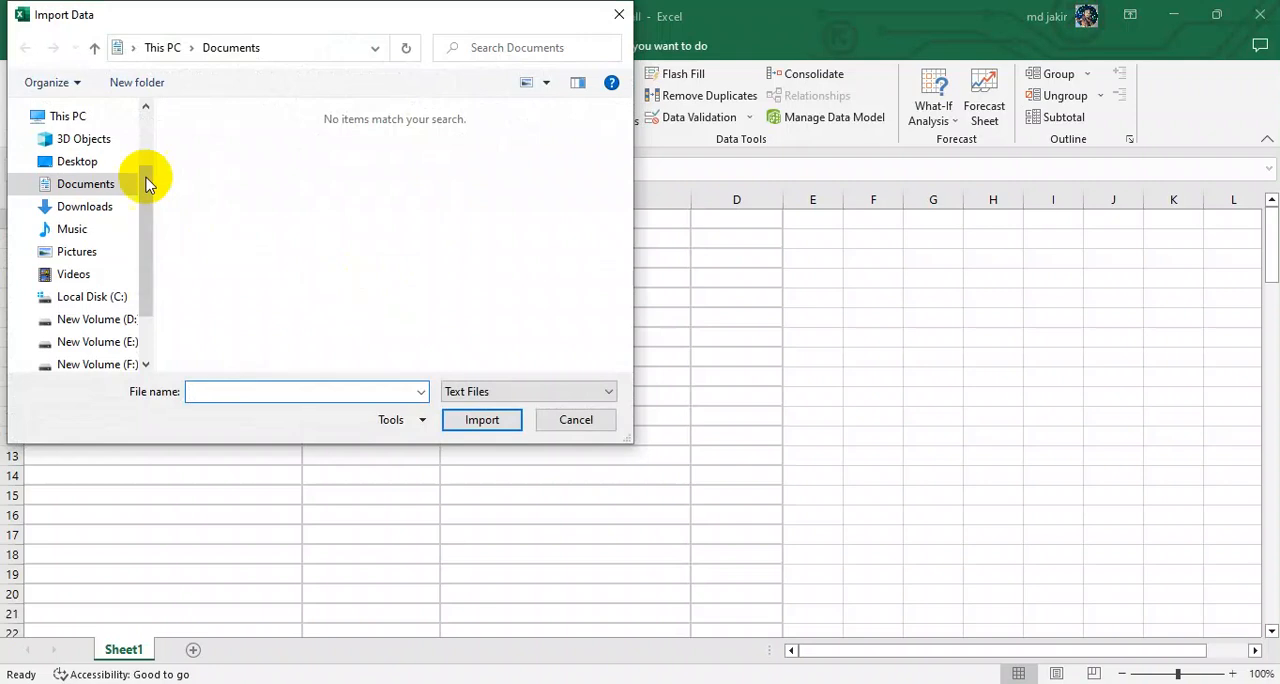
Step: Preview the mmmmm text file from the Desktop for import, and close the preview without loading the data
click(92, 165)
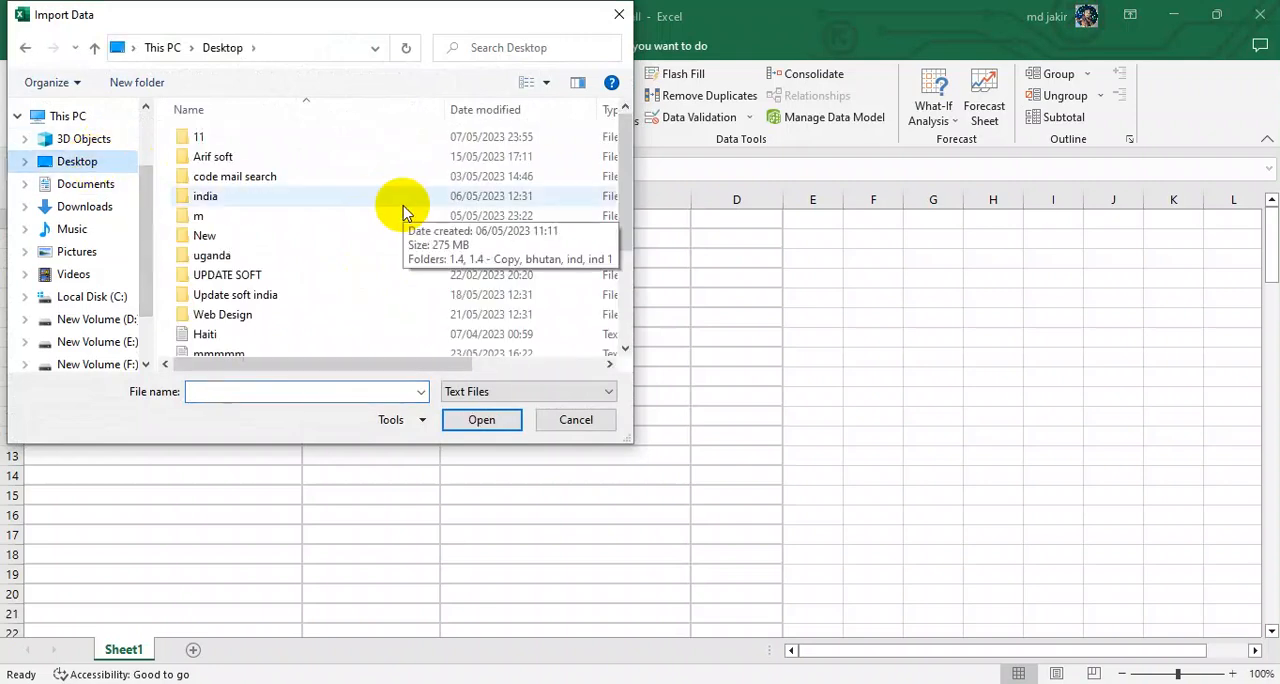
scroll(380, 202, down, 1)
scroll(378, 208, down, 1)
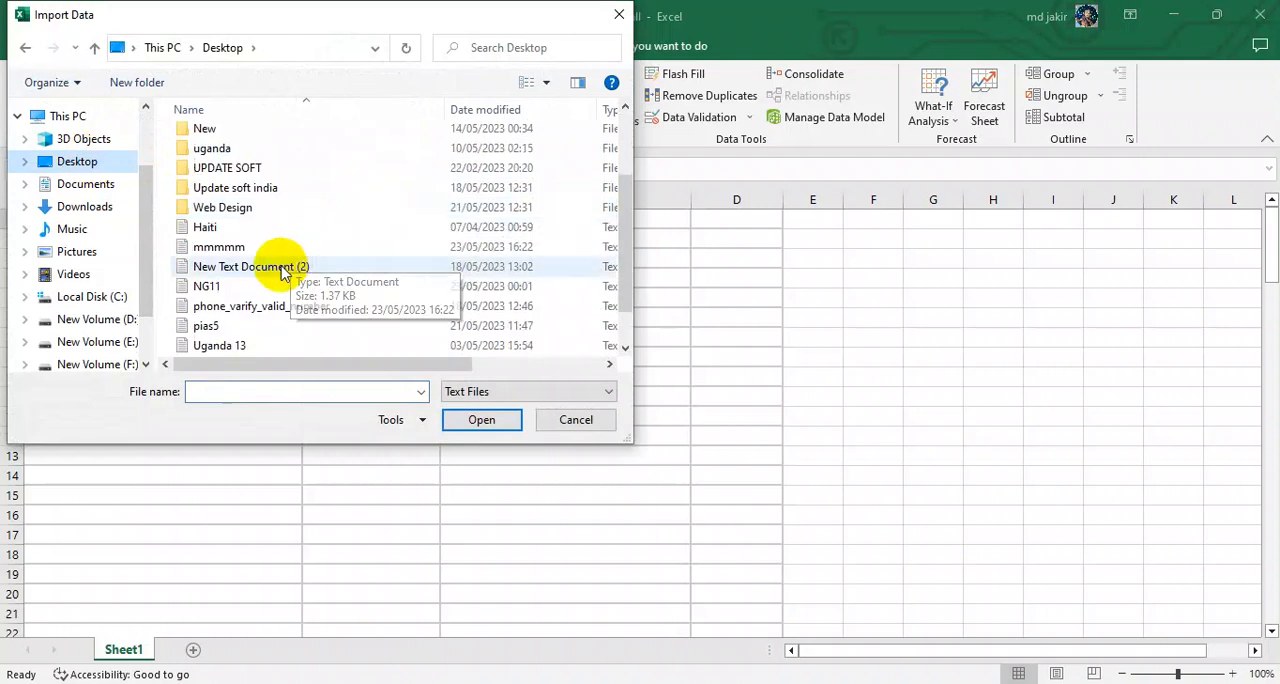
click(240, 250)
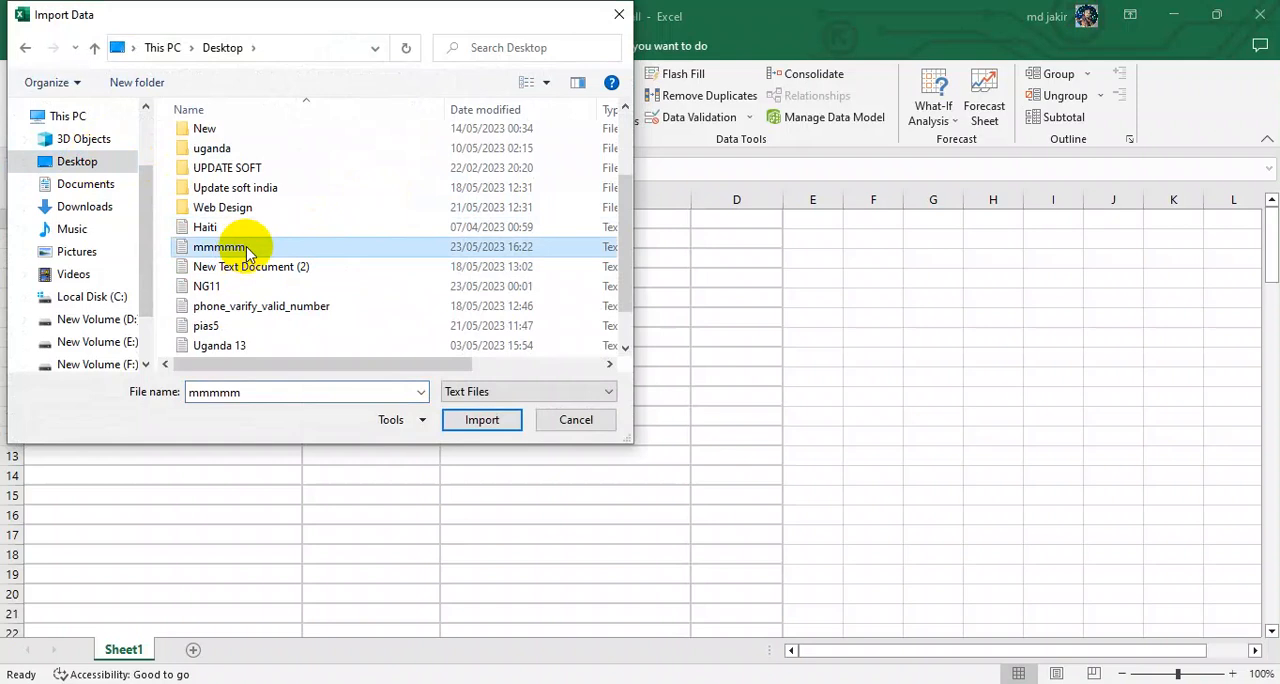
click(247, 250)
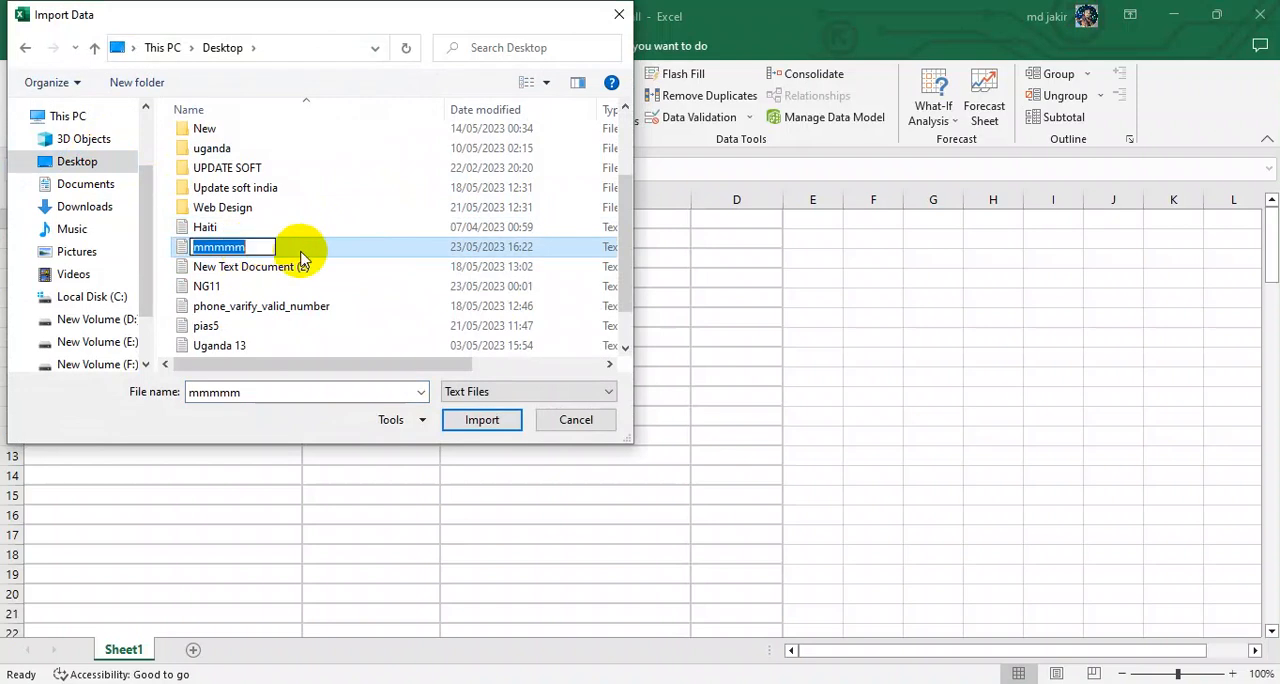
click(416, 256)
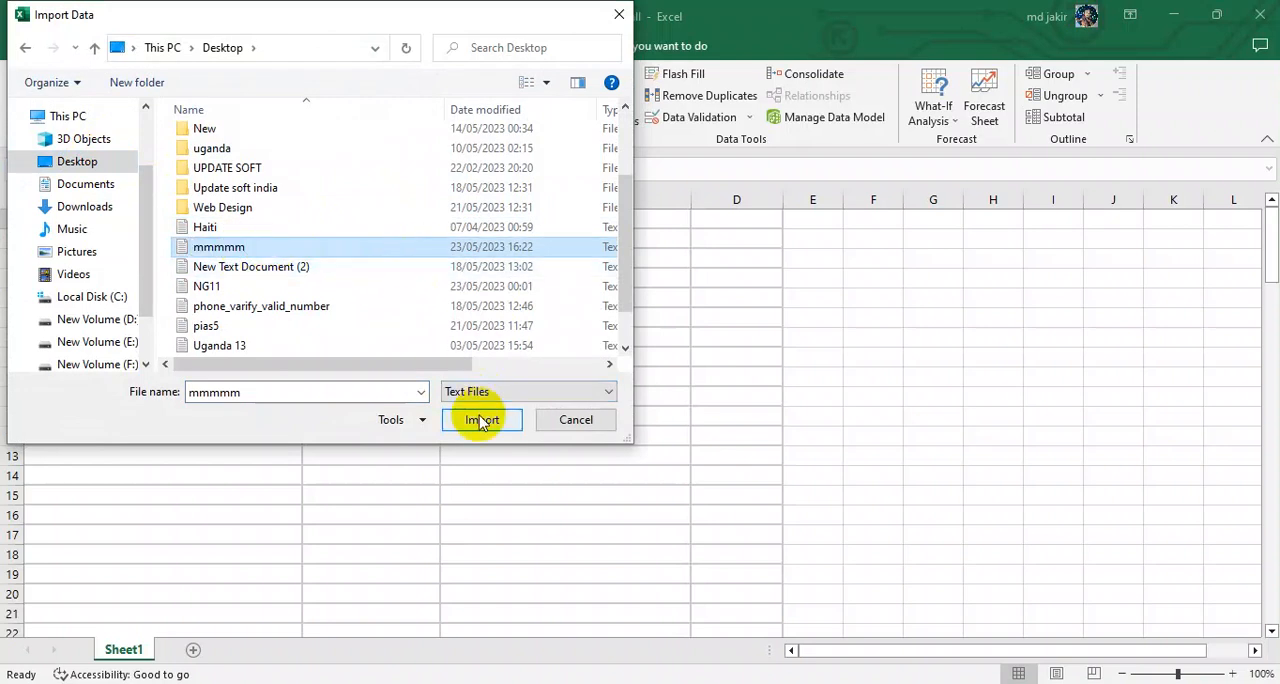
double_click(371, 249)
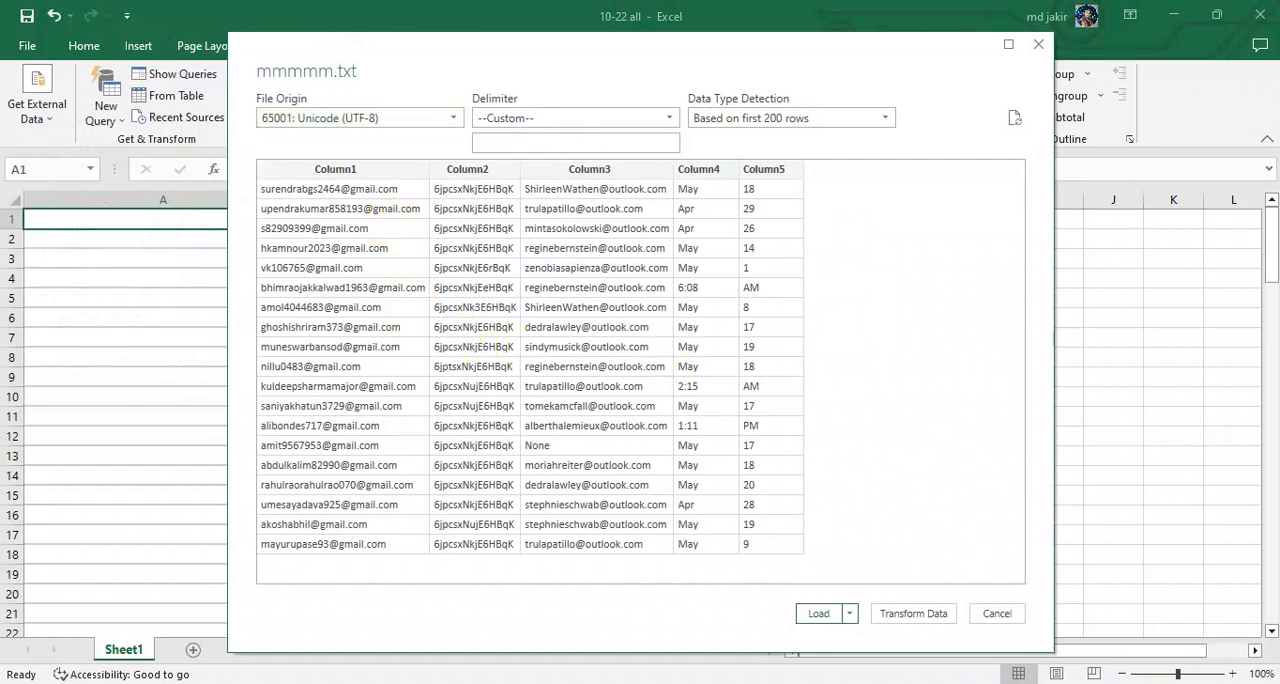
click(1038, 46)
click(1172, 15)
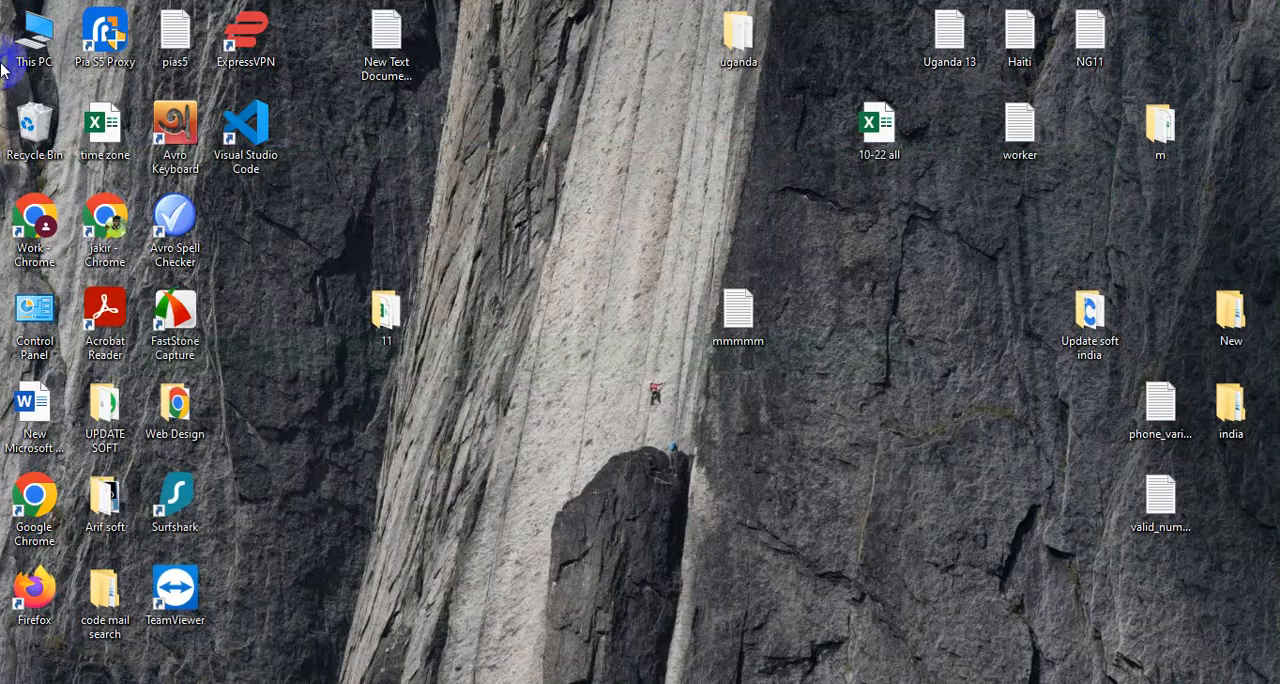
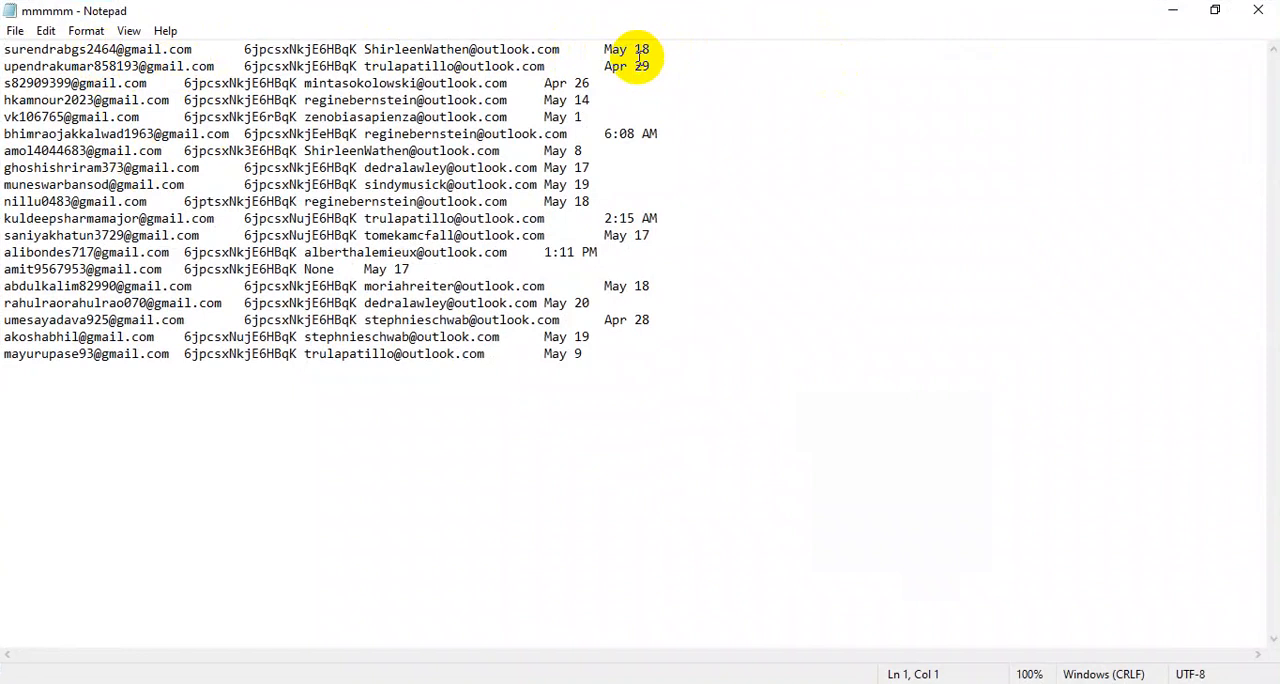
Step: Highlight the first record line of the mmmmm text file, and switch back to the 10-22 all workbook in Excel
drag(640, 57, 6, 45)
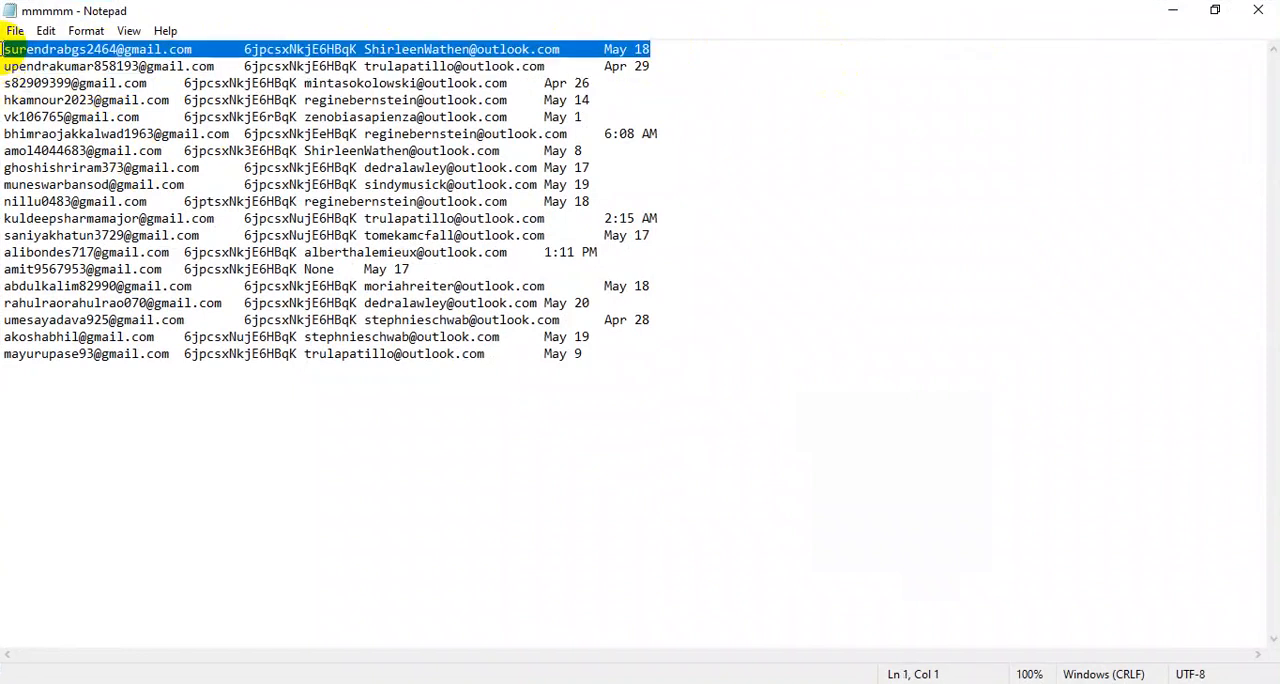
key(alt+Tab)
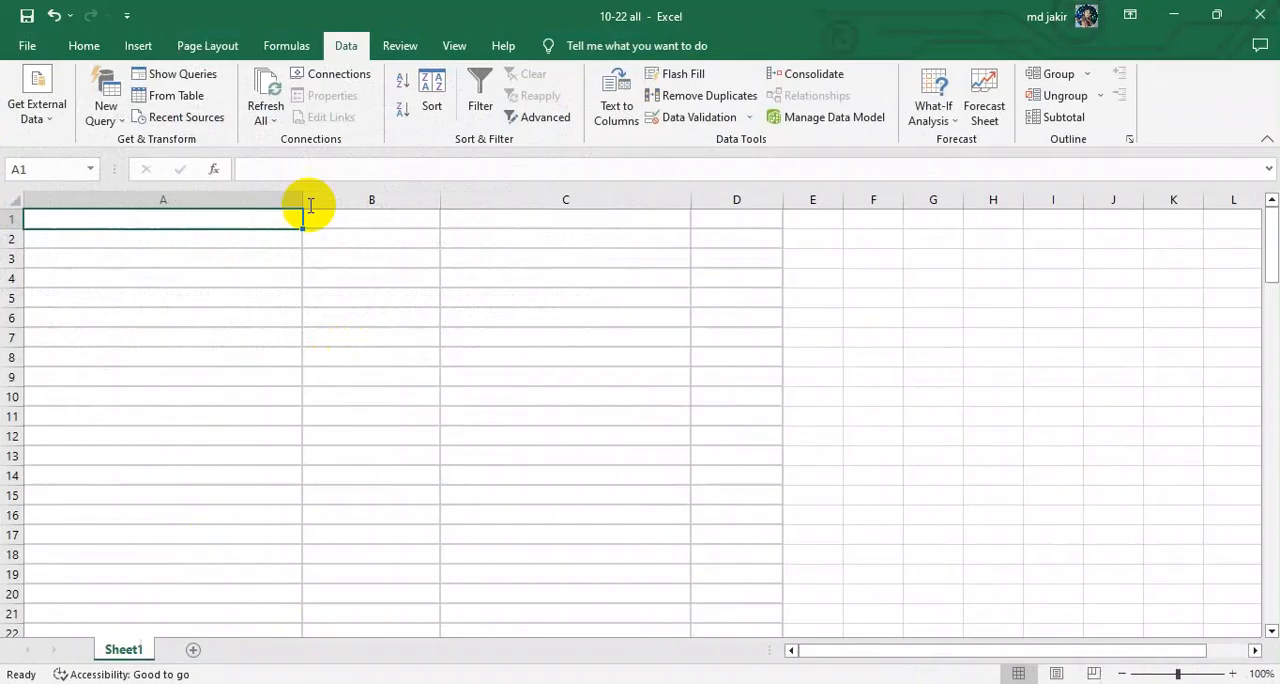
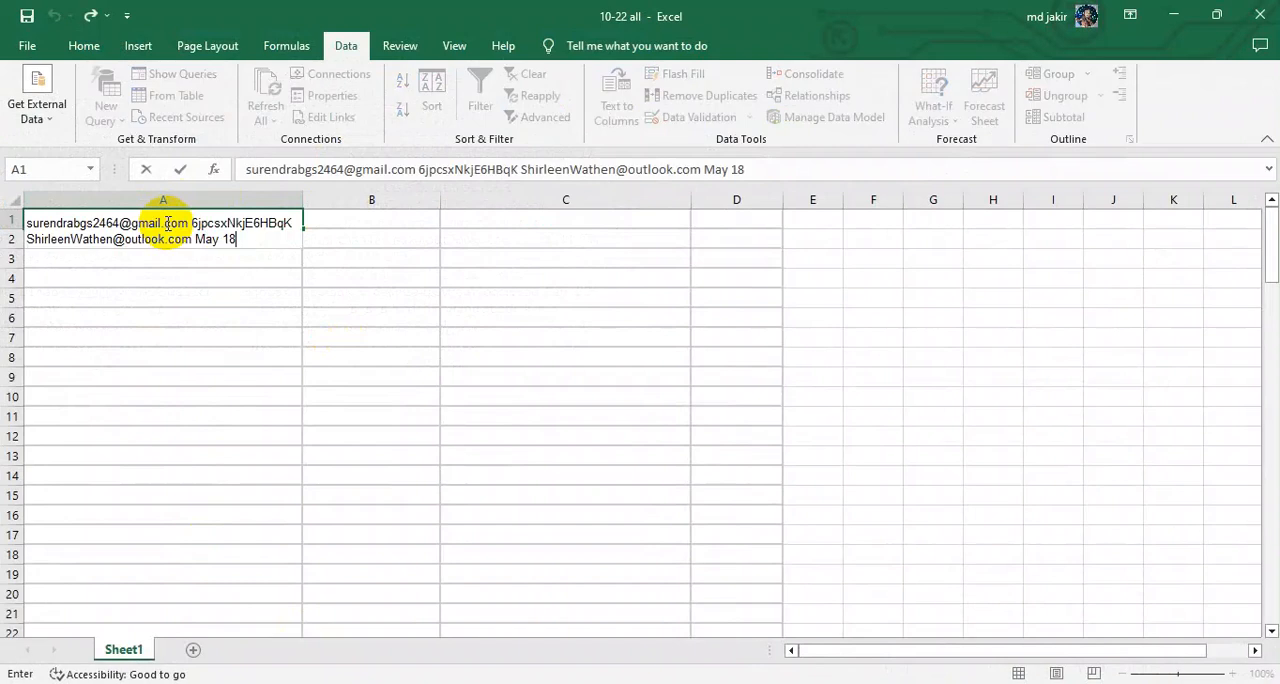
Step: Enter the pasted record line in cell A1 and undo that entry
click(226, 291)
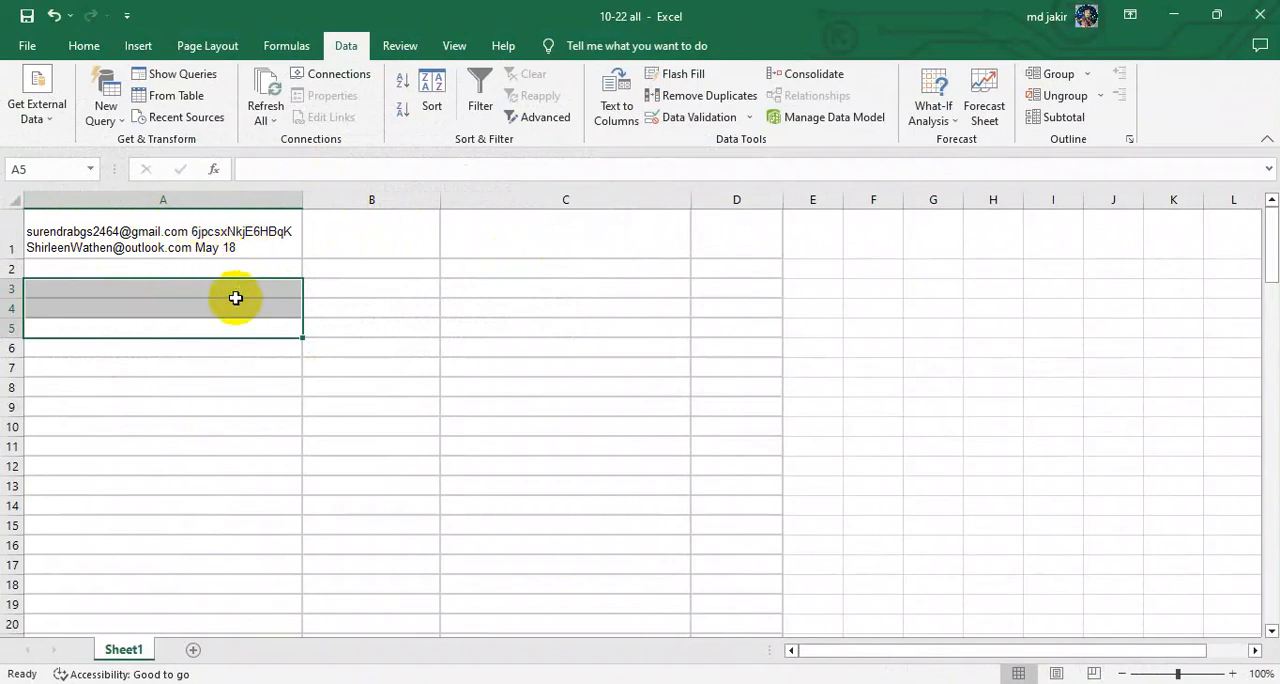
key(ctrl+z)
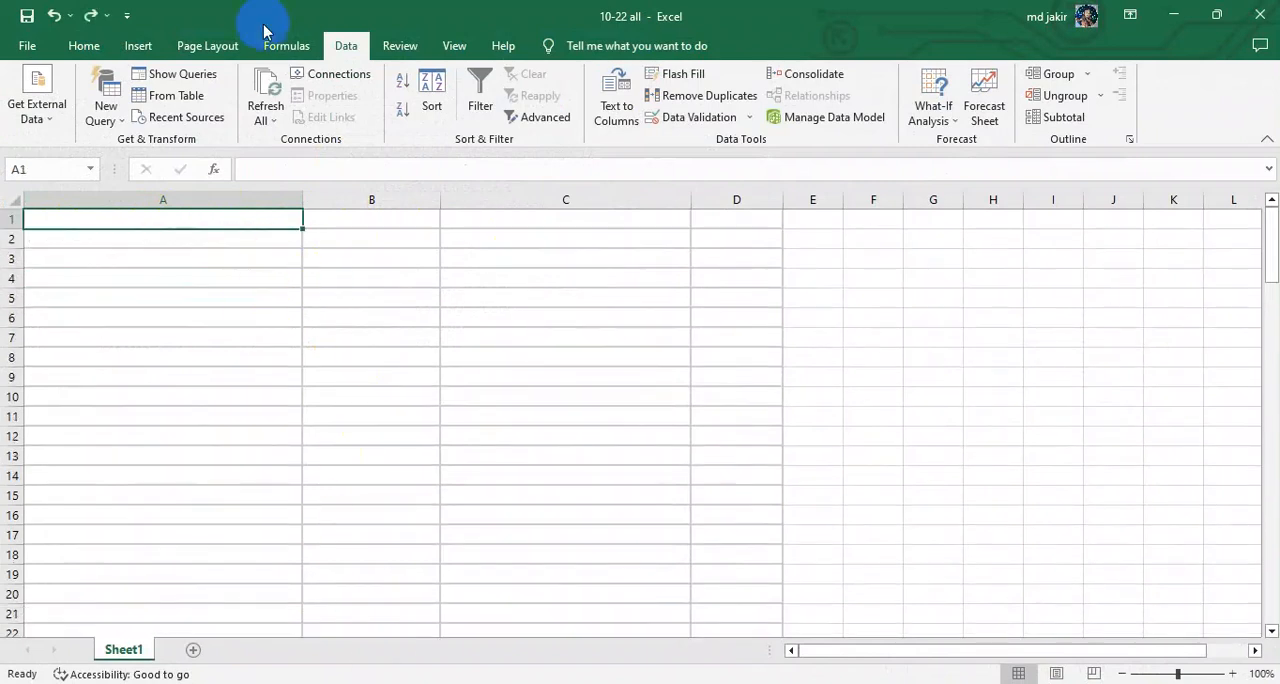
Step: Create a new query from the mmmmm text file on the Desktop and open it for transforming in the Power Query Editor
click(104, 112)
mouse_move(148, 160)
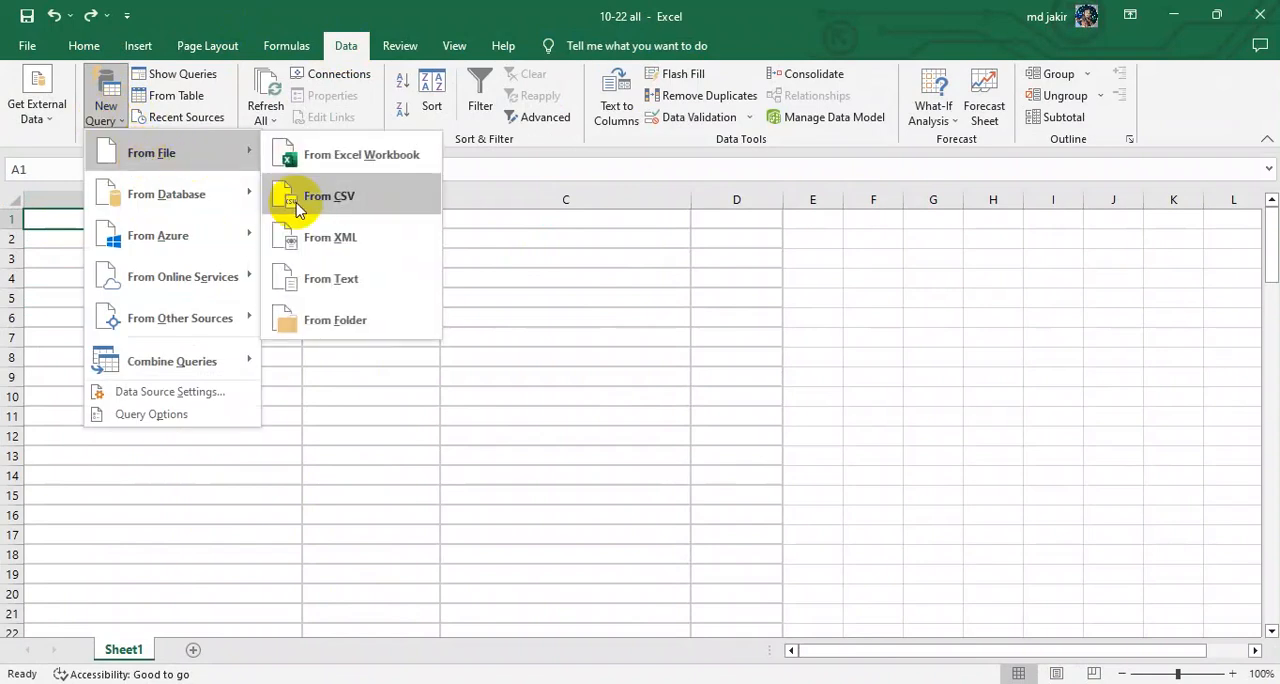
click(325, 279)
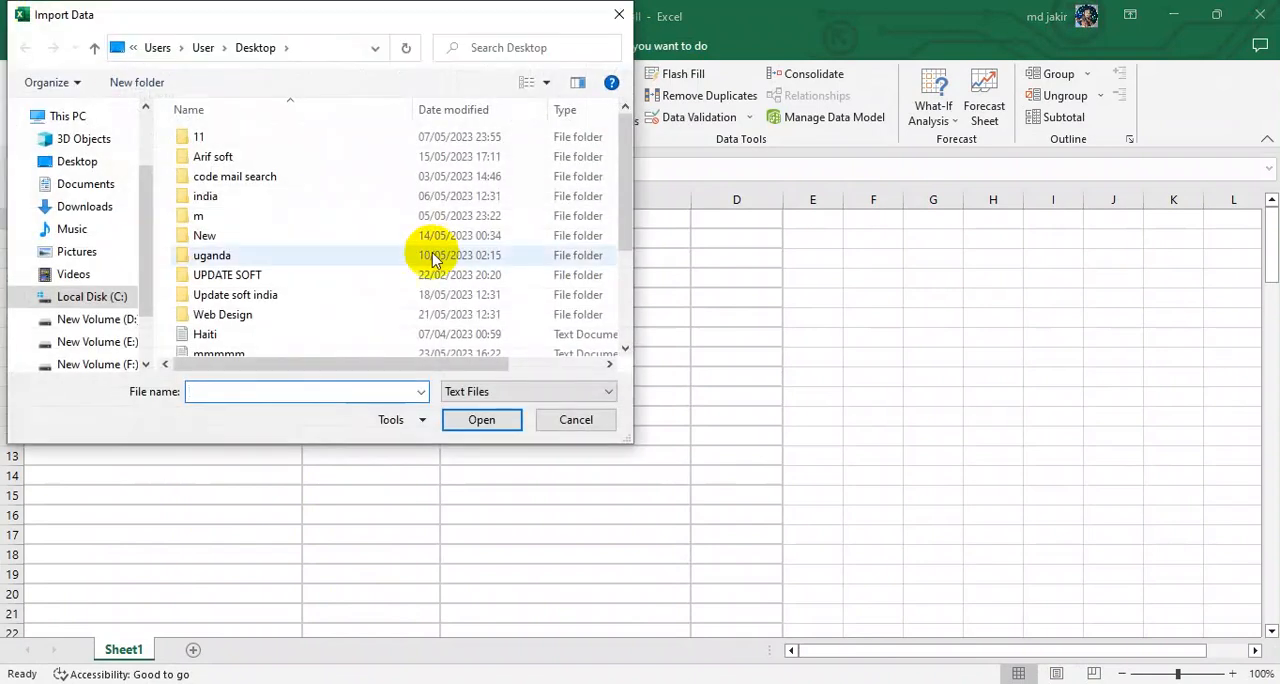
scroll(323, 251, down, 1)
click(291, 306)
double_click(291, 306)
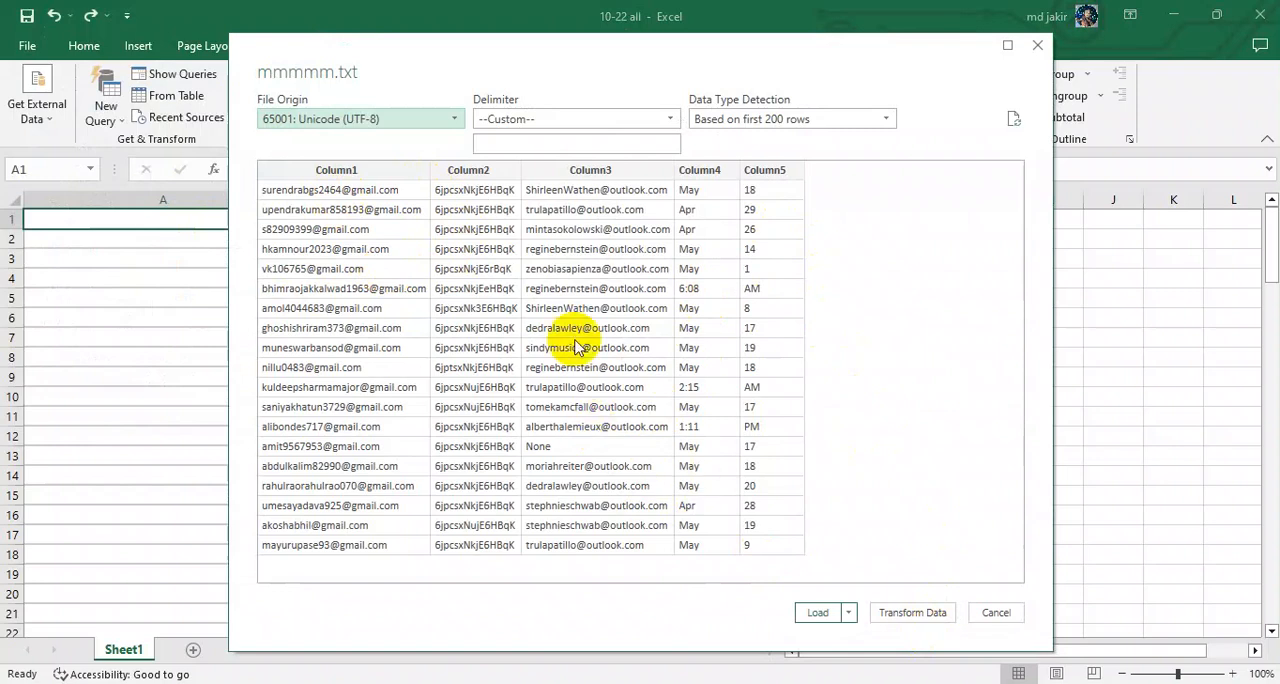
click(910, 615)
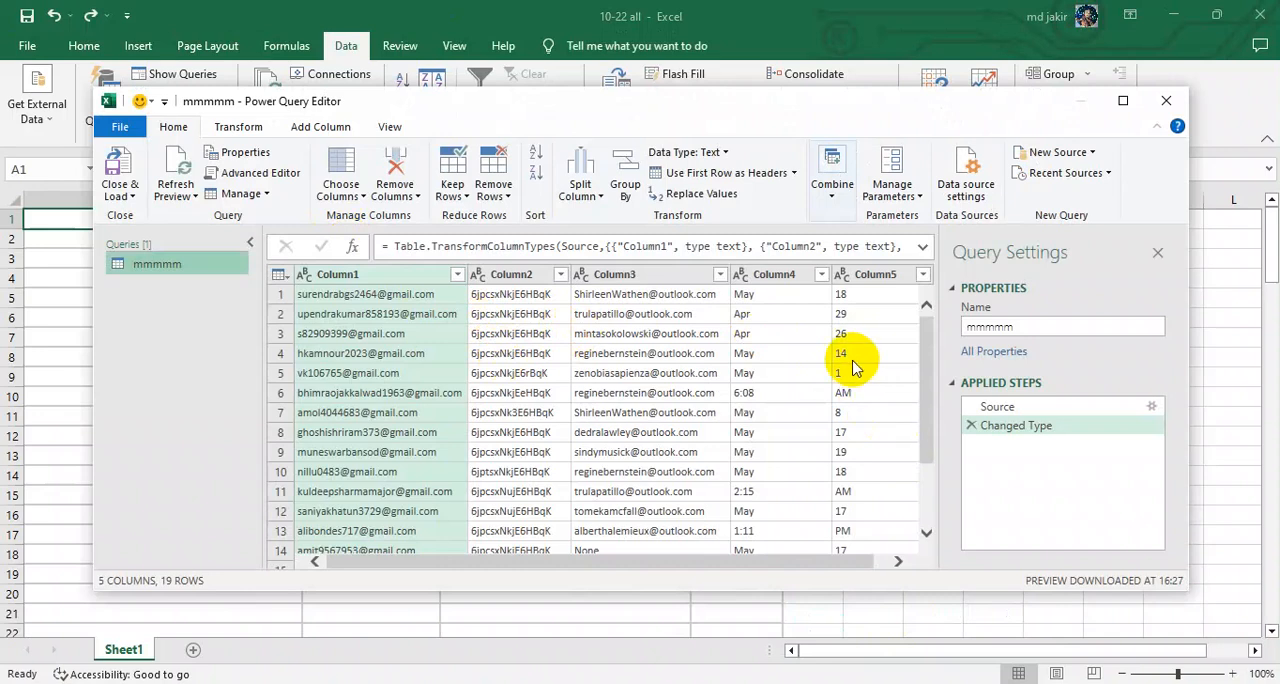
Step: Examine the rows and columns of the mmmmm query and select the whole table
scroll(853, 368, down, 2)
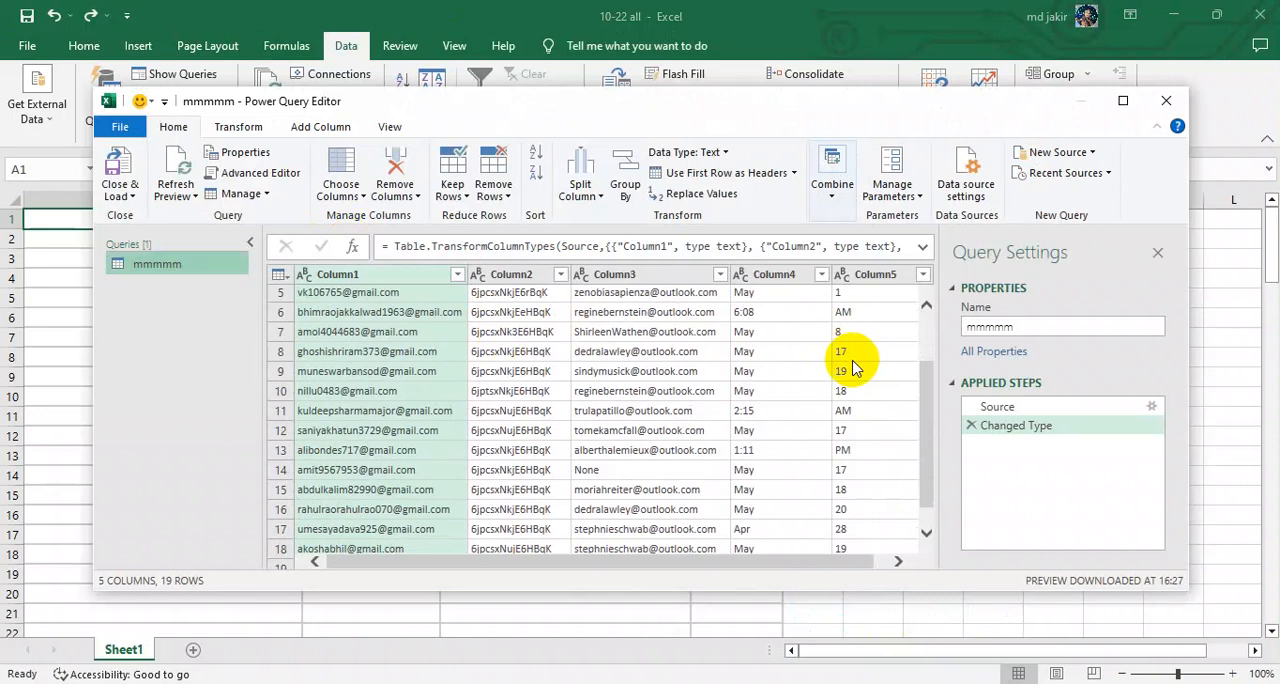
scroll(853, 368, up, 2)
click(523, 338)
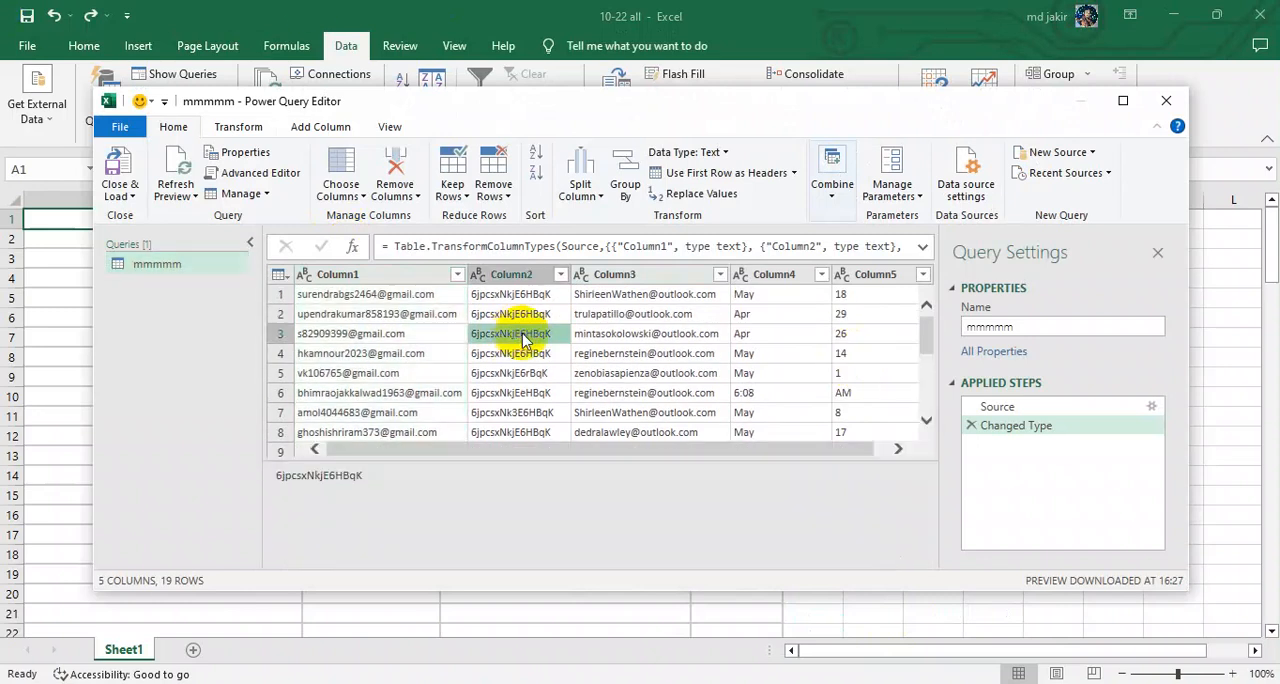
key(ctrl+a)
scroll(527, 340, down, 3)
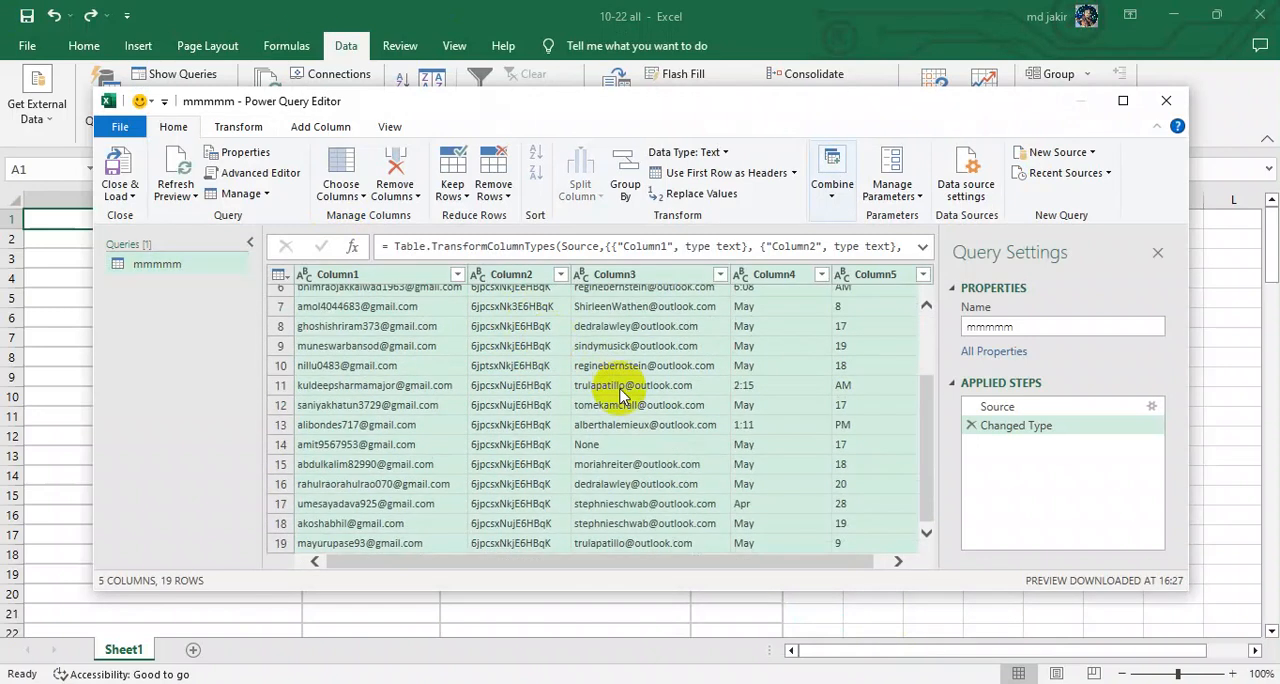
scroll(604, 400, up, 3)
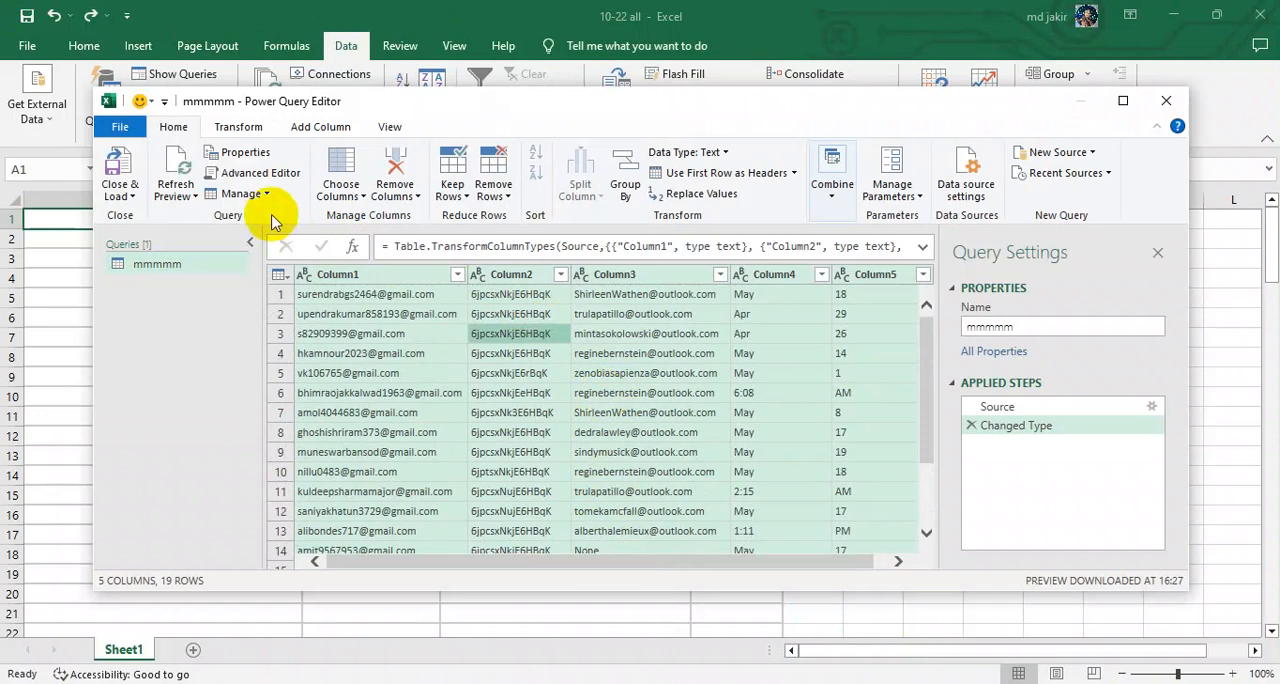
click(421, 355)
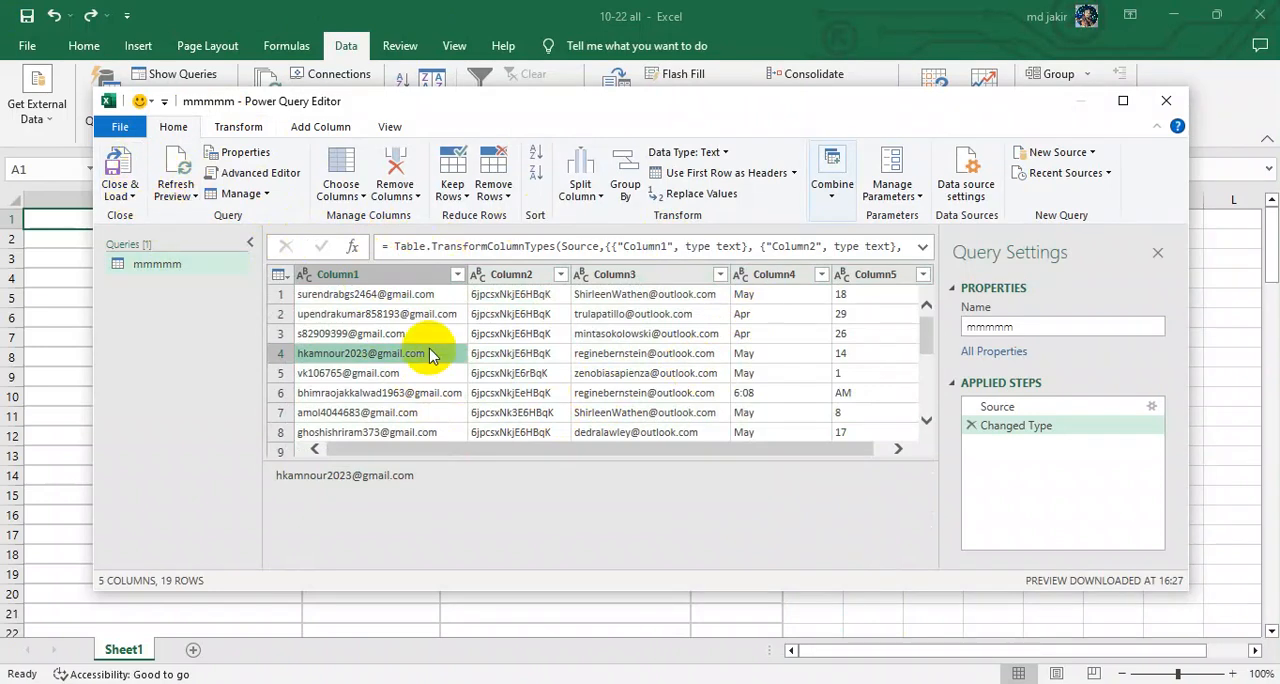
click(433, 297)
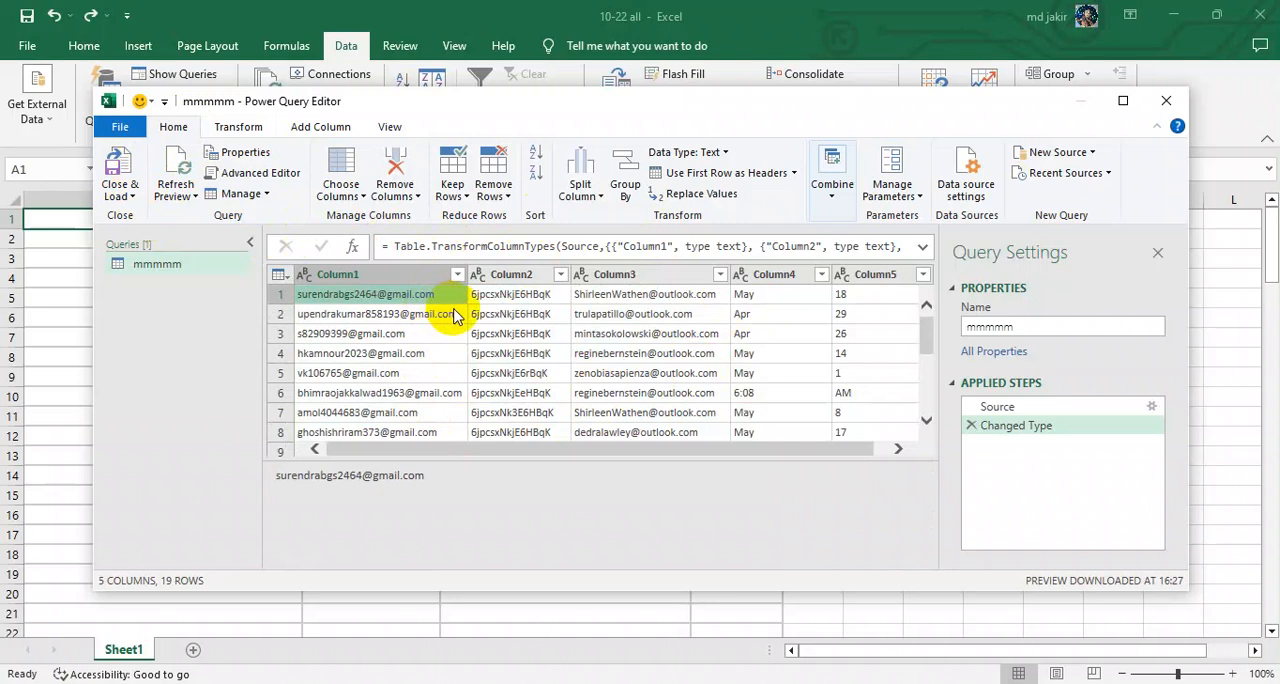
key(ctrl+a)
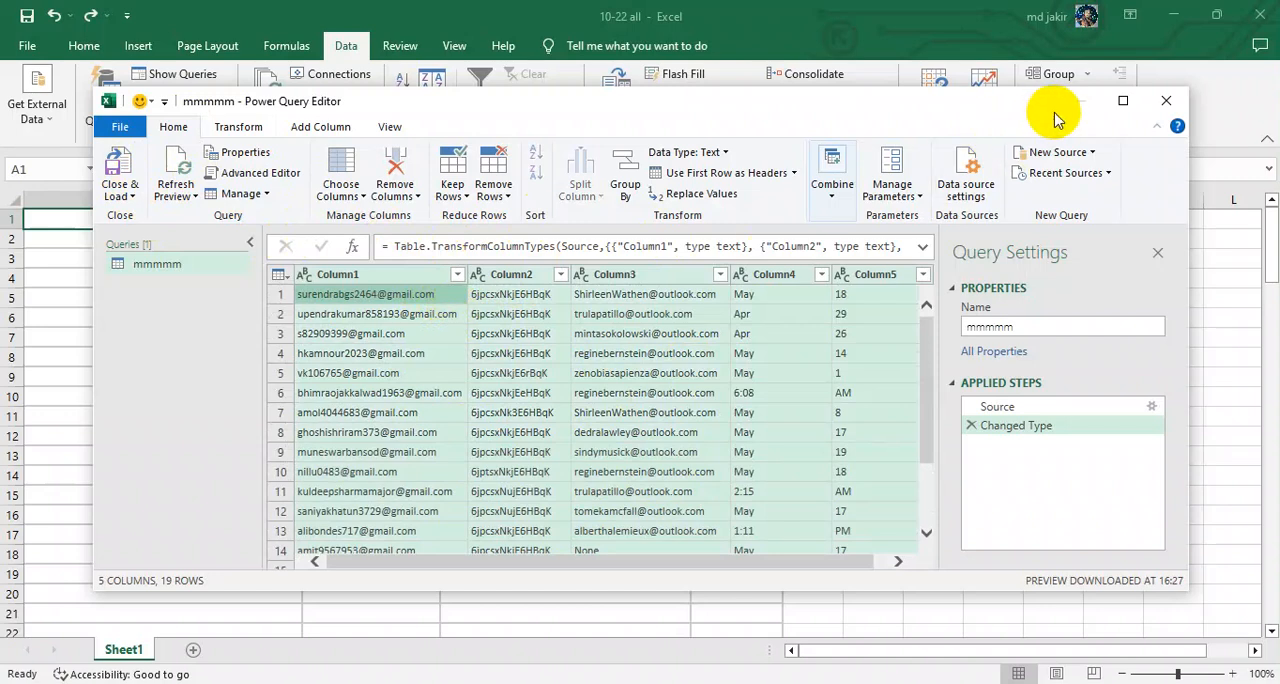
Step: Close the Power Query Editor keeping the changes to load the data into a new sheet, and dismiss the style tip and Workbook Queries pane
click(1166, 101)
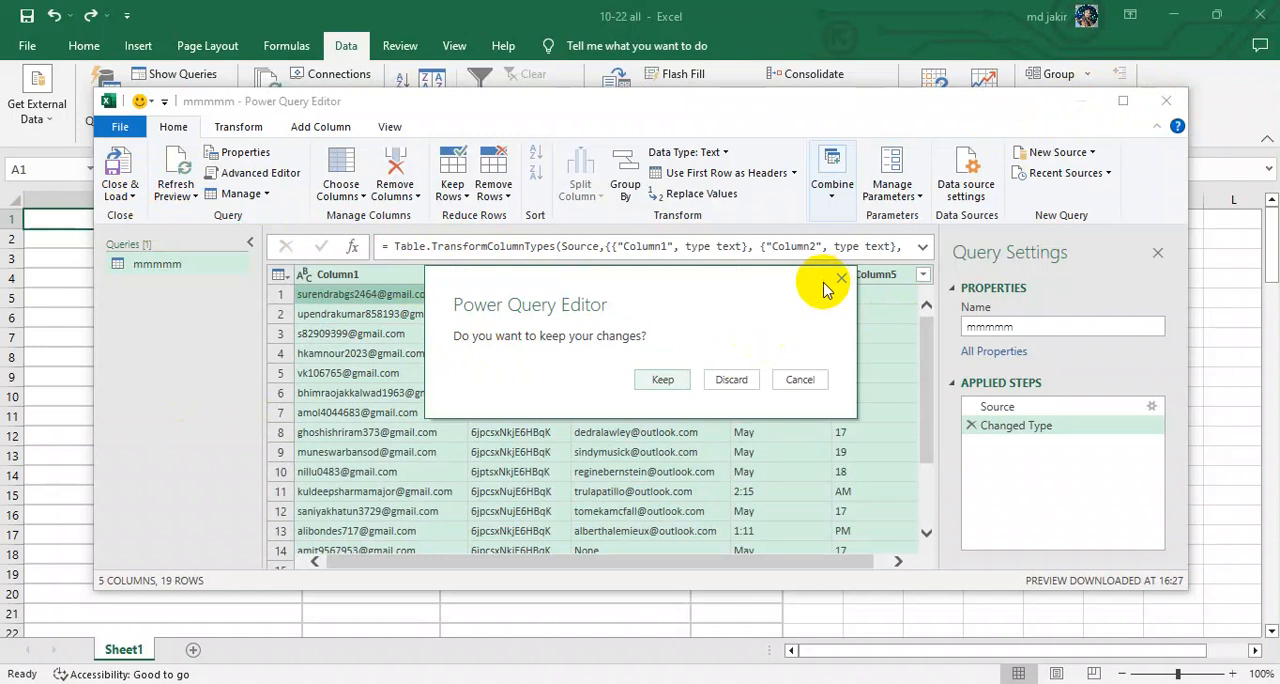
click(838, 281)
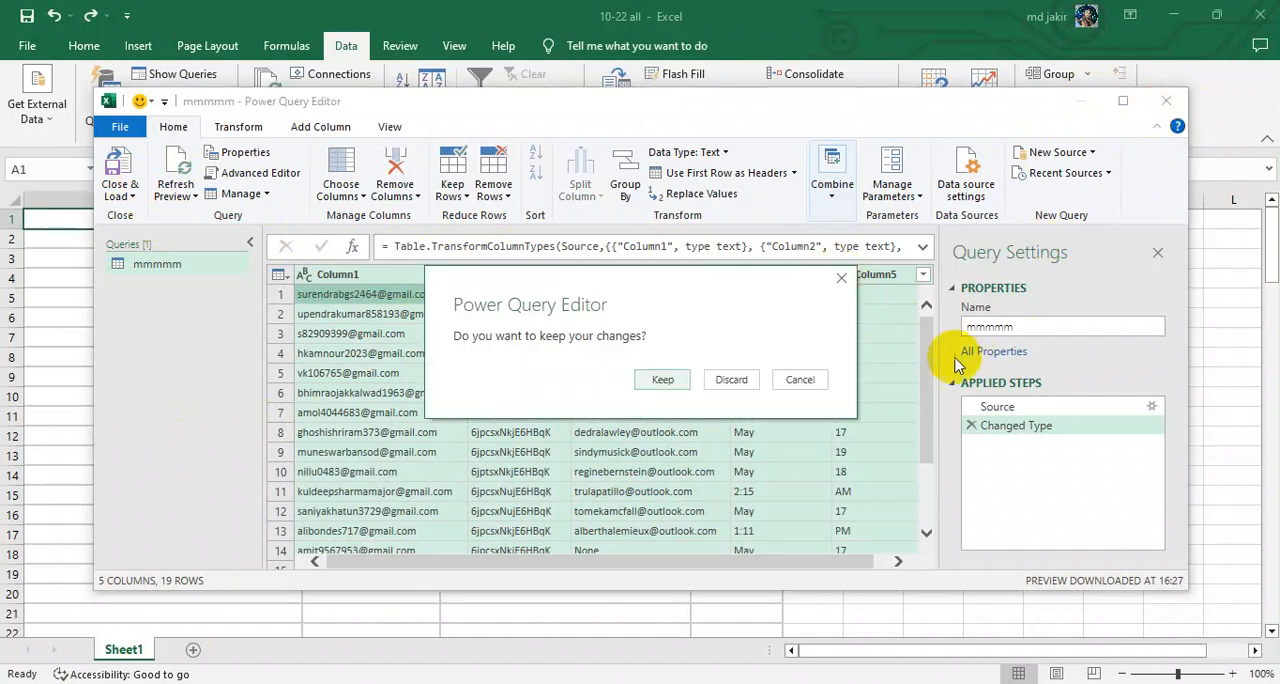
click(716, 383)
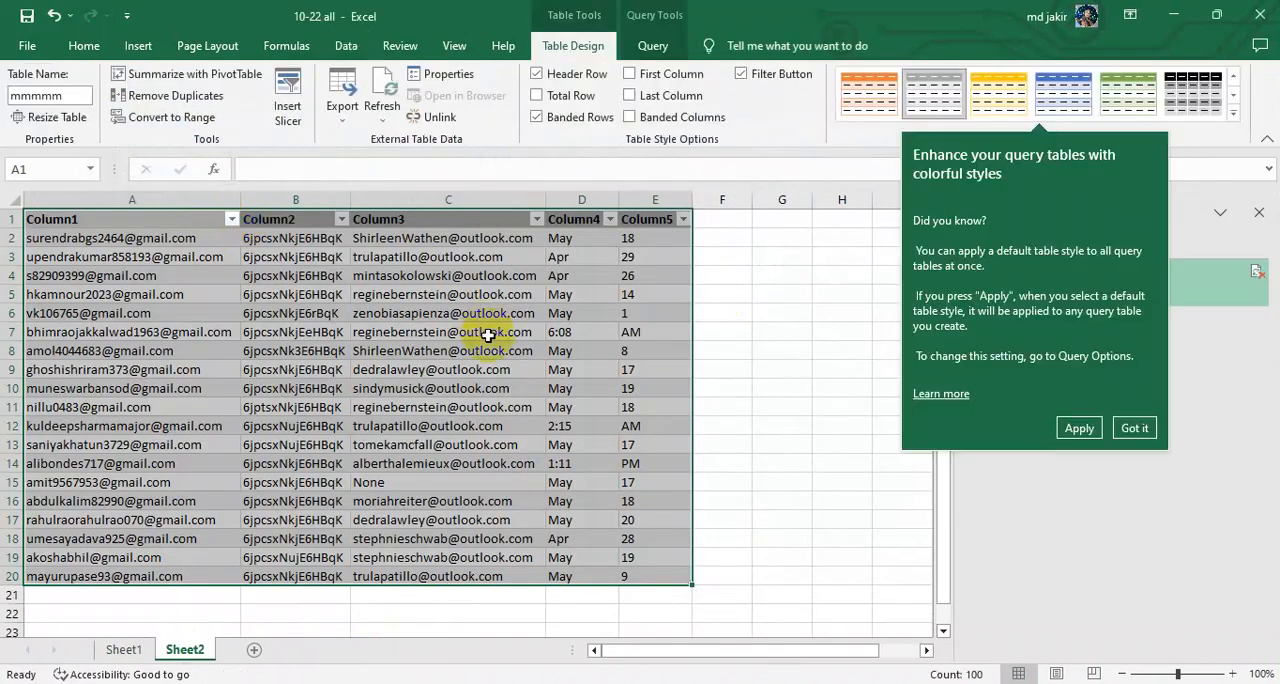
click(1134, 428)
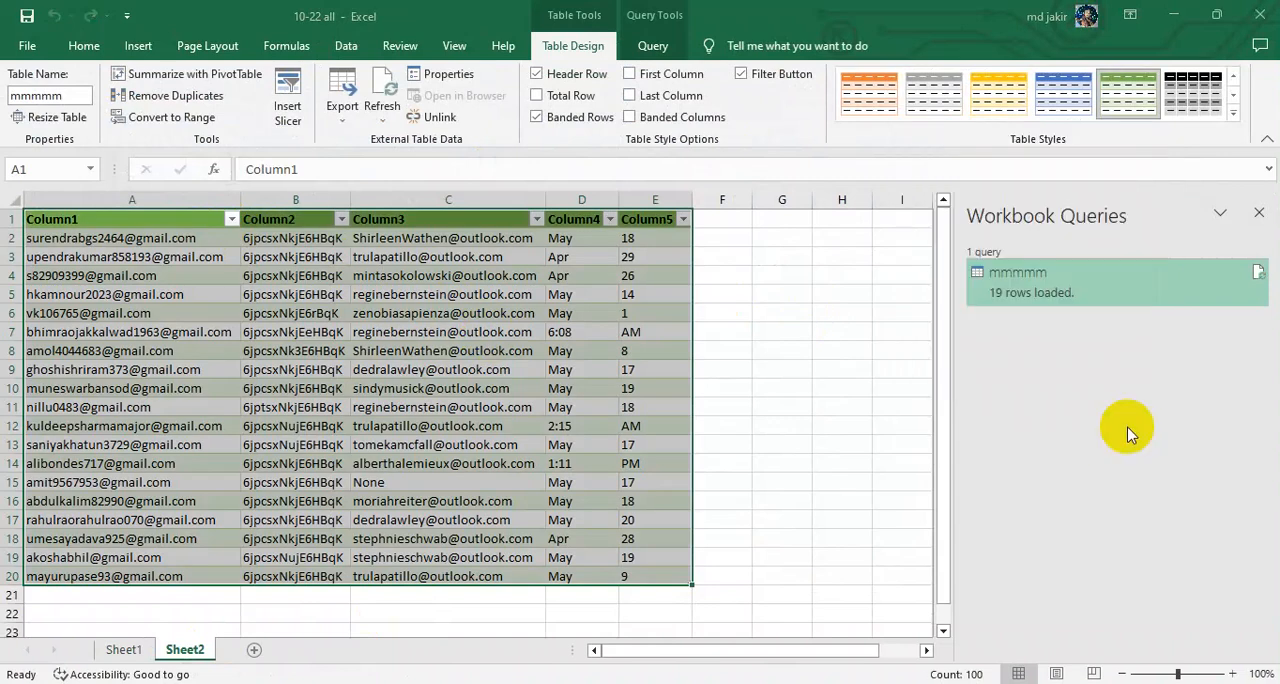
click(1259, 212)
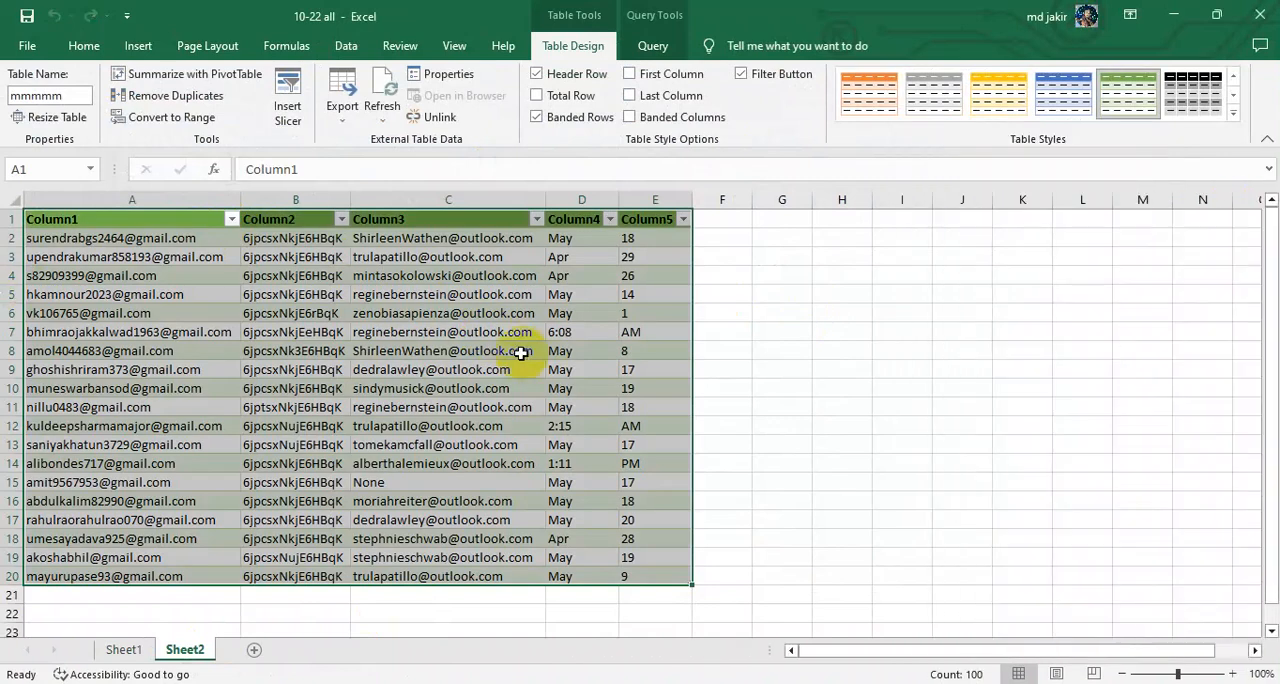
Step: Widen columns A, B and C of the imported table on Sheet2
click(268, 348)
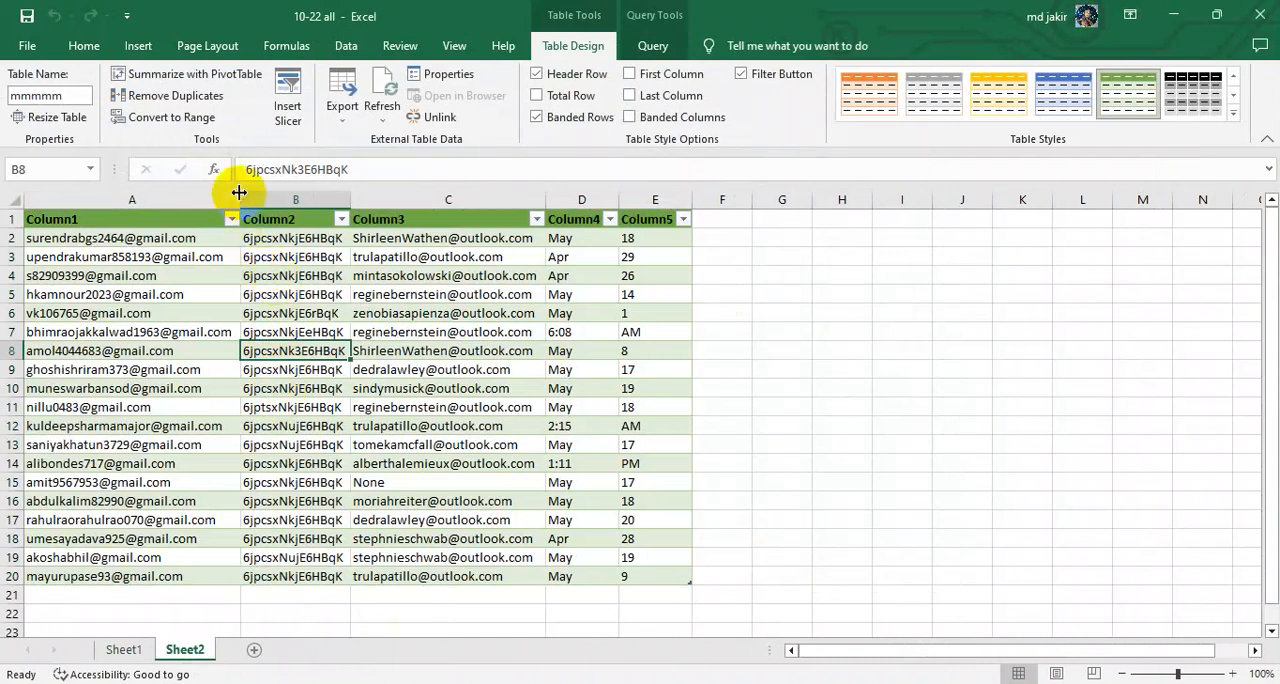
drag(240, 193, 259, 193)
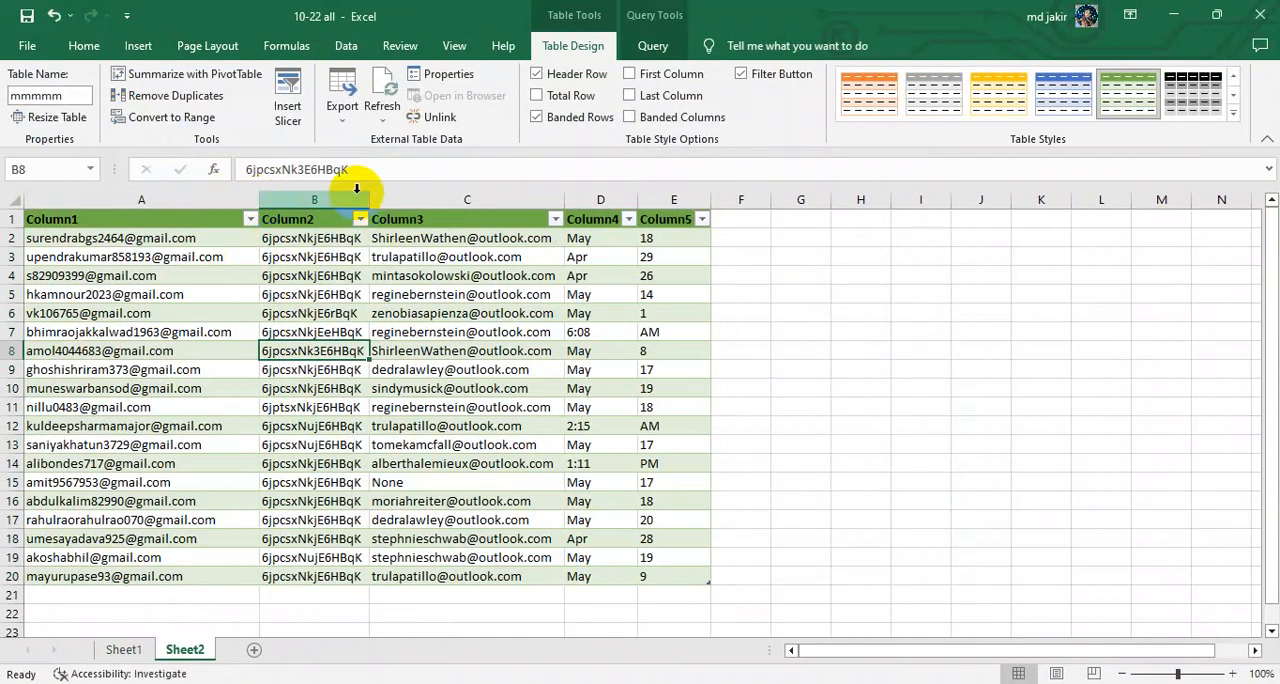
drag(369, 190, 400, 204)
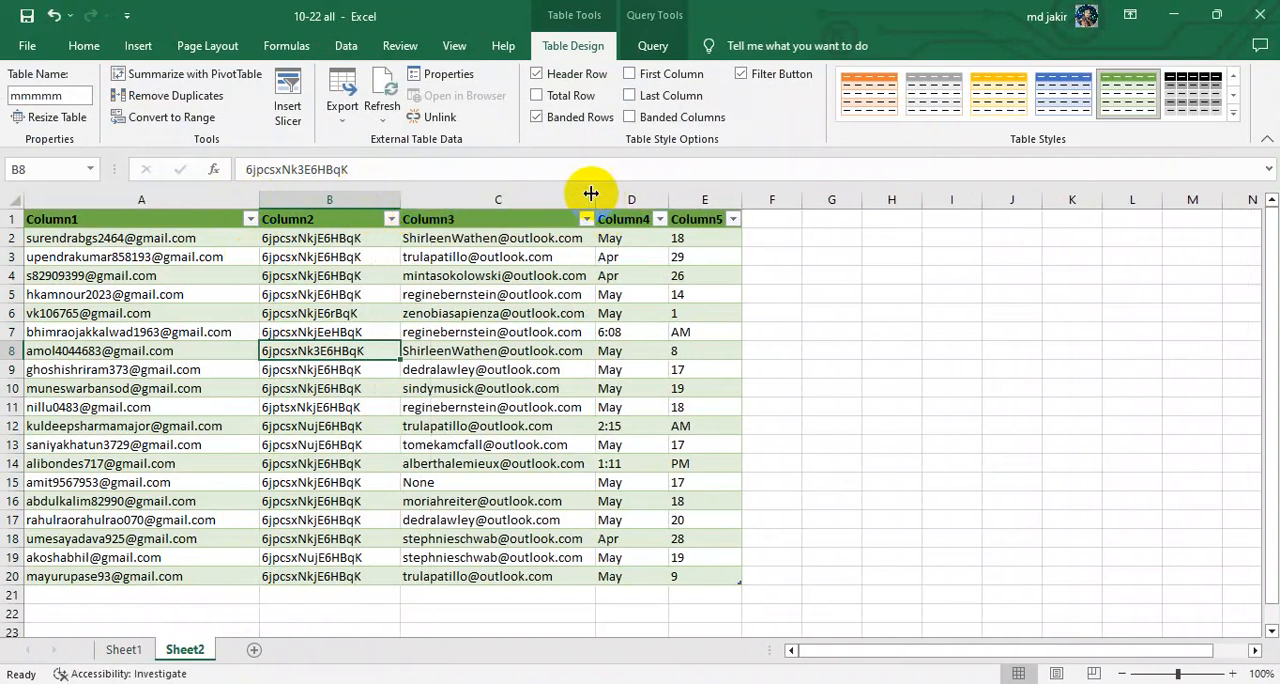
drag(591, 193, 618, 213)
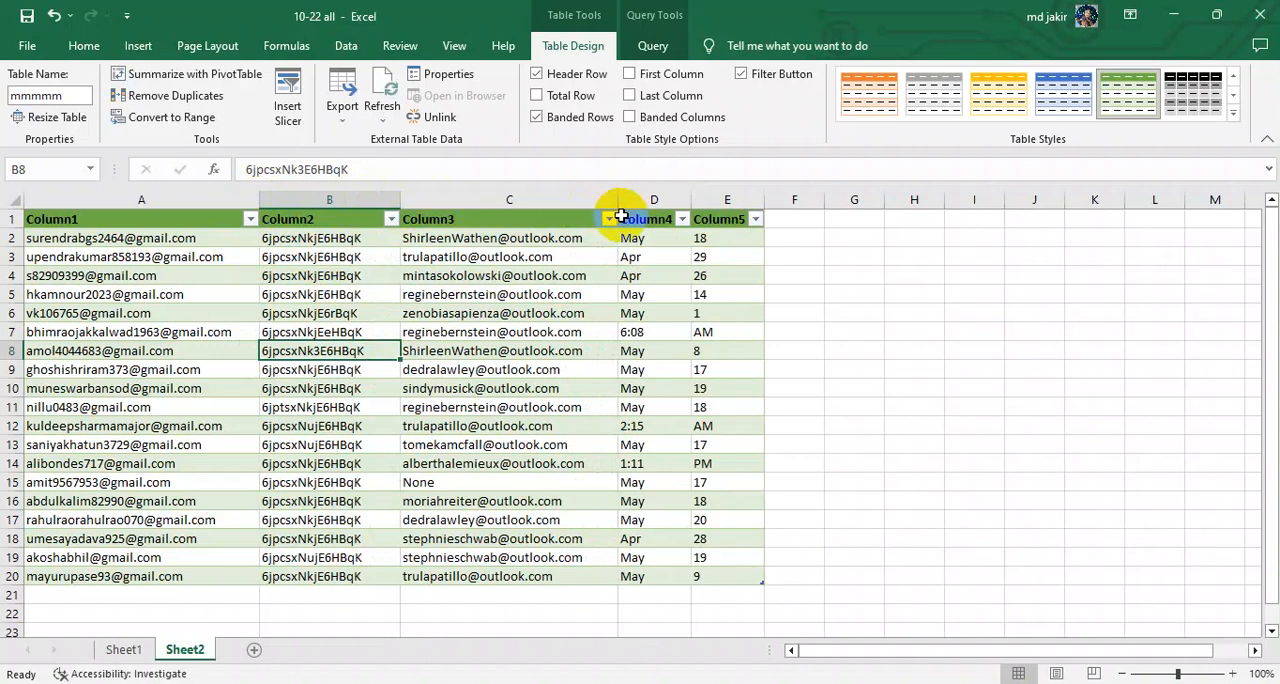